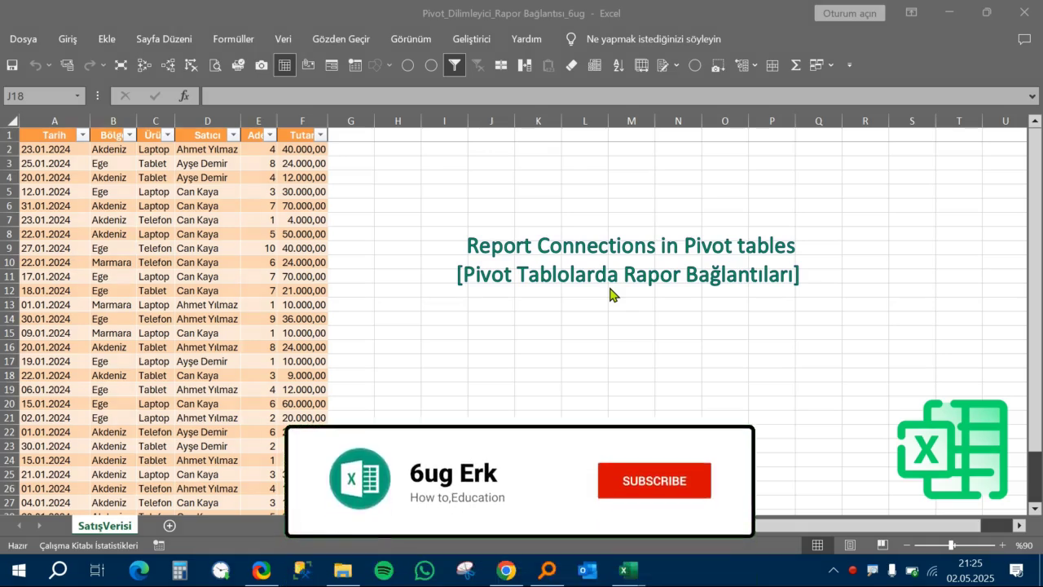
# - Insert a PivotTable from the SatışVerisi sales data on a new worksheet and place that sheet after SatışVerisi
pyautogui.click(192, 234)
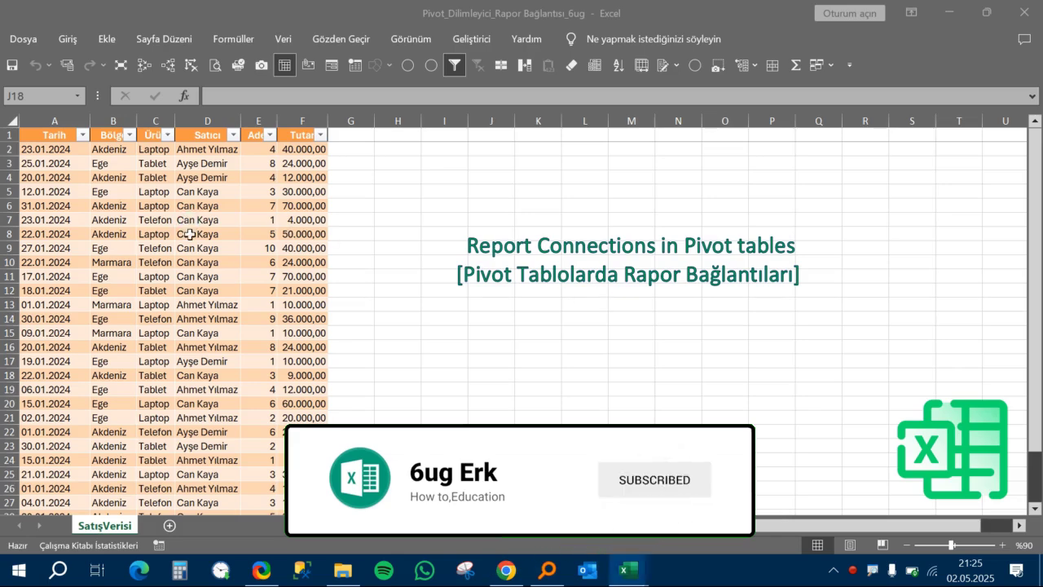
pyautogui.scroll(-3, 238, 324)
pyautogui.scroll(3, 238, 325)
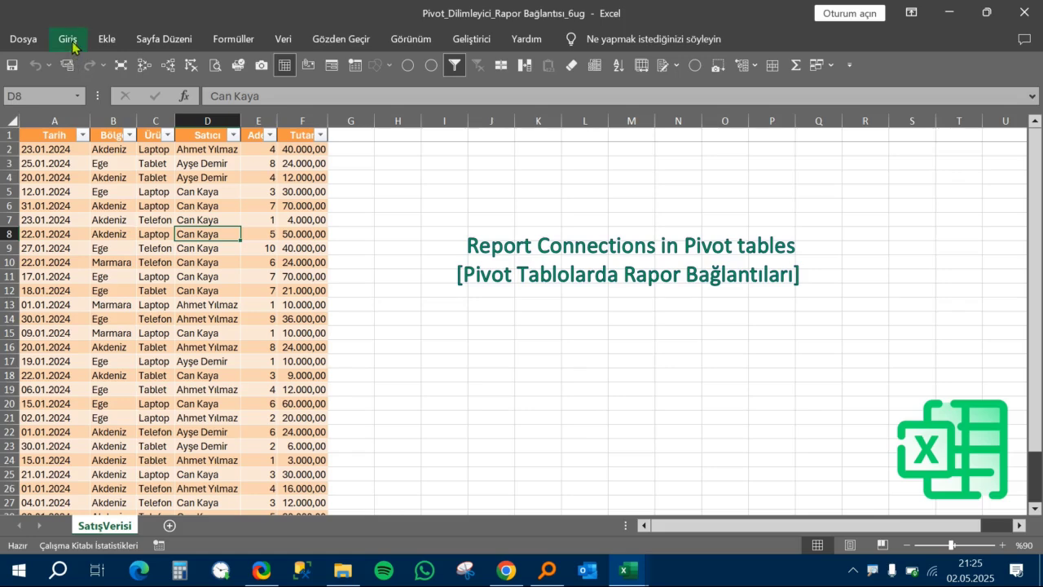
pyautogui.click(107, 39)
pyautogui.click(30, 98)
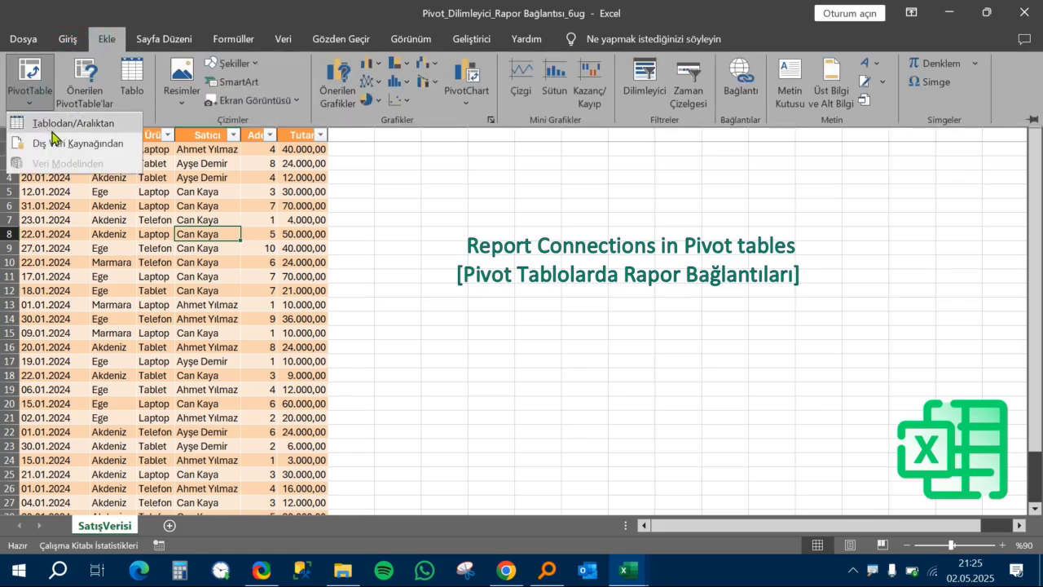
pyautogui.click(51, 122)
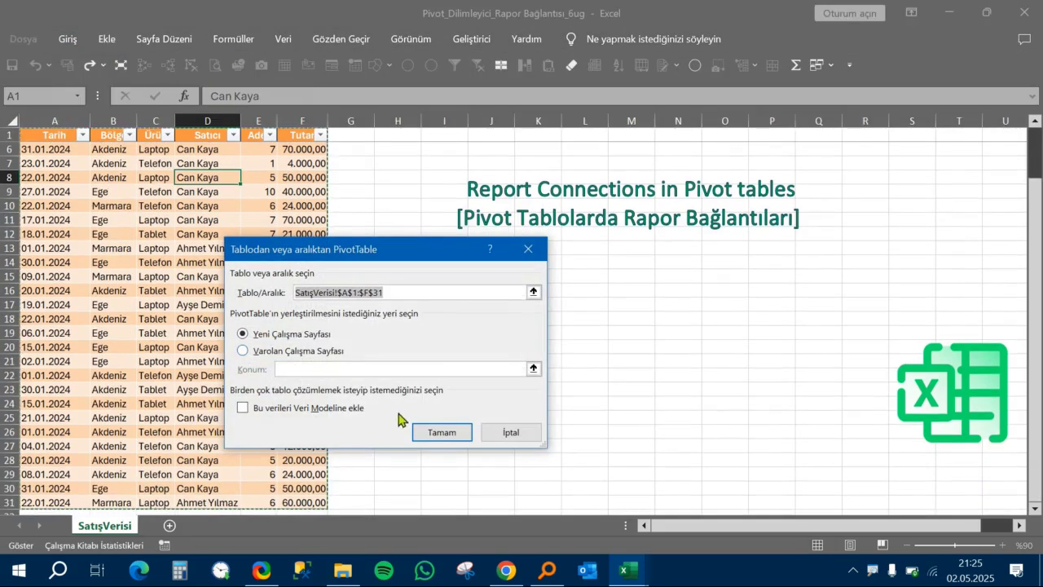
pyautogui.click(441, 432)
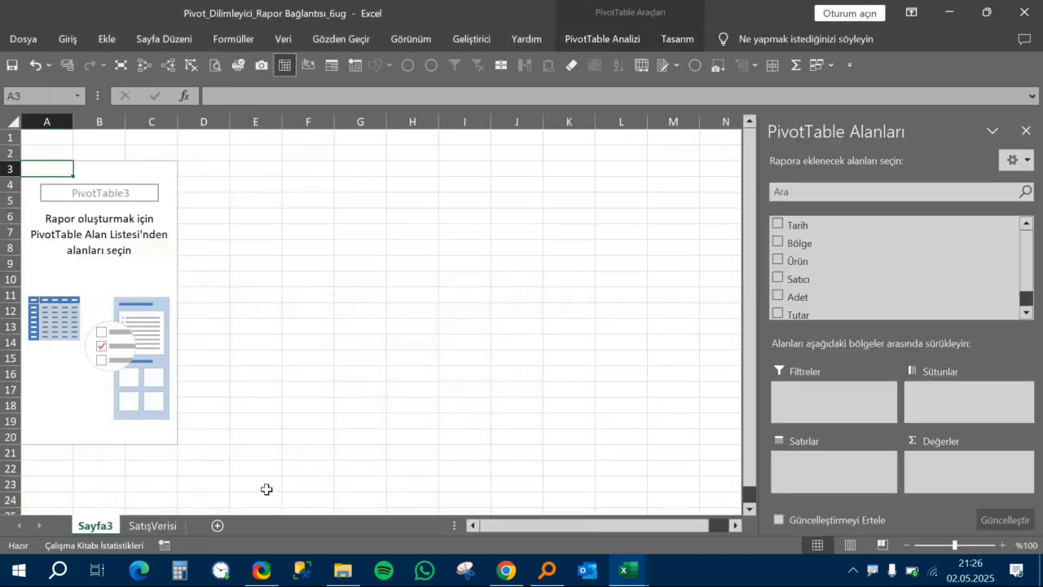
pyautogui.moveTo(91, 534); pyautogui.dragTo(203, 502)
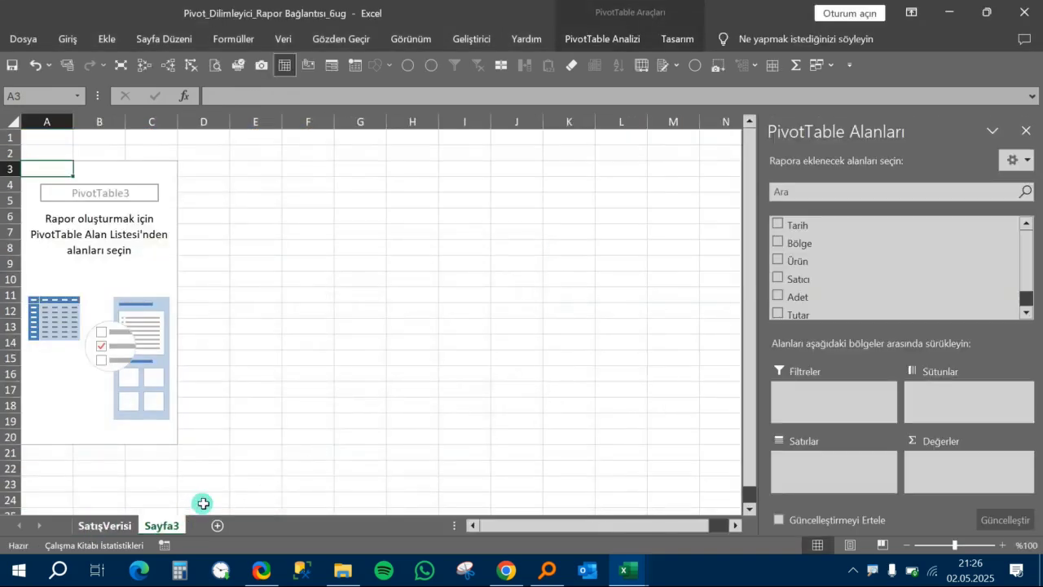
# - Build the Sayfa3 pivot table with Ürün as rows and the sum of Adet as values
pyautogui.click(110, 274)
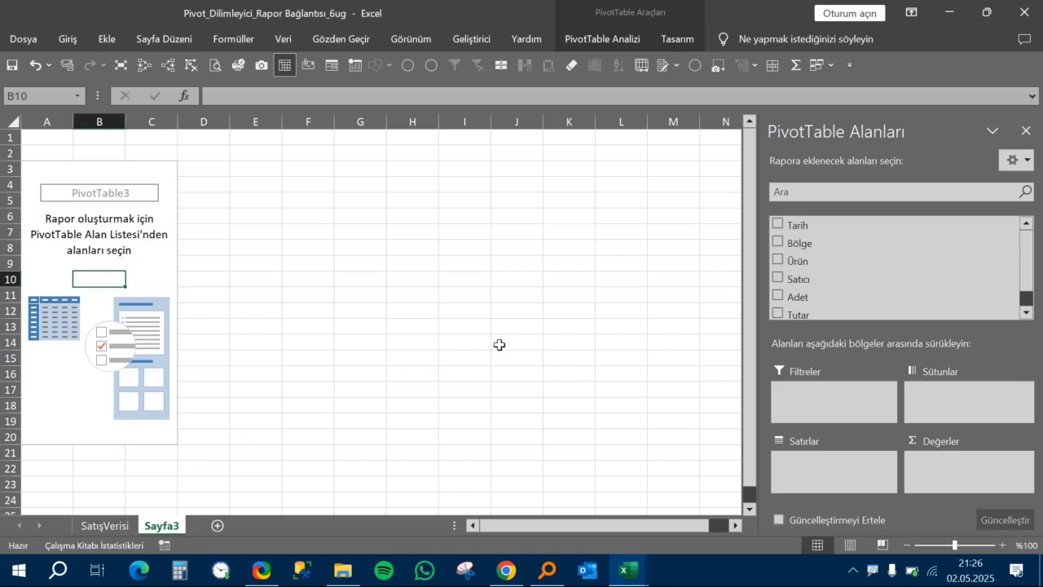
pyautogui.moveTo(855, 262); pyautogui.dragTo(848, 457)
pyautogui.moveTo(824, 296); pyautogui.dragTo(946, 465)
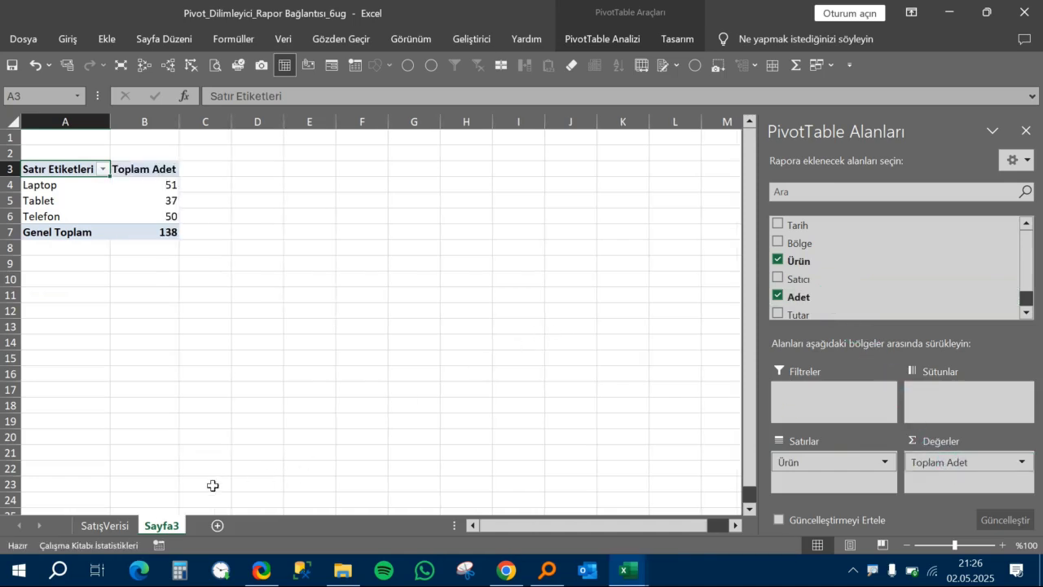
# - Insert a second PivotTable from the SatışVerisi data on a new worksheet and place that sheet after Sayfa3
pyautogui.click(114, 526)
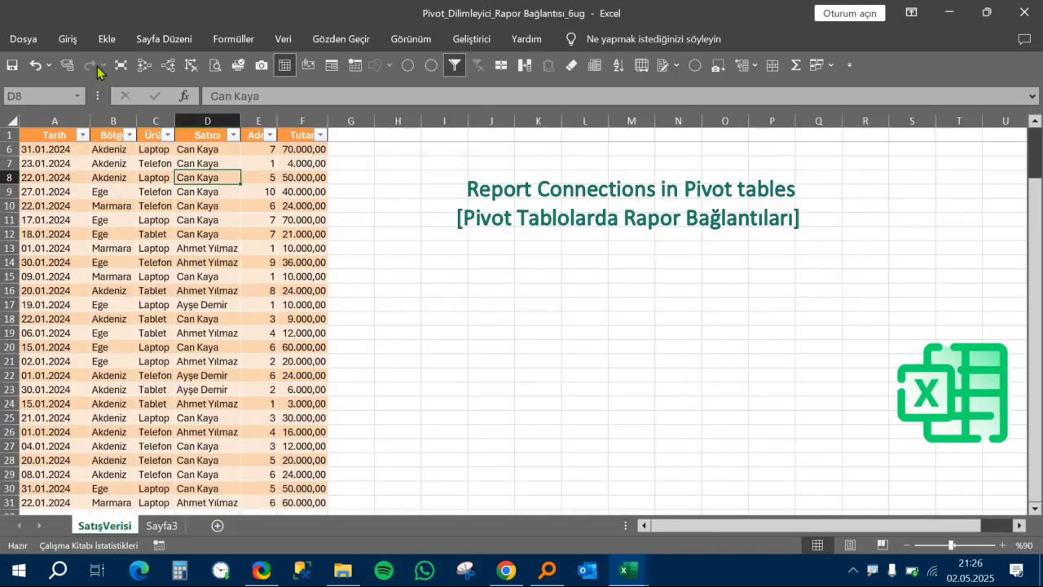
pyautogui.click(104, 41)
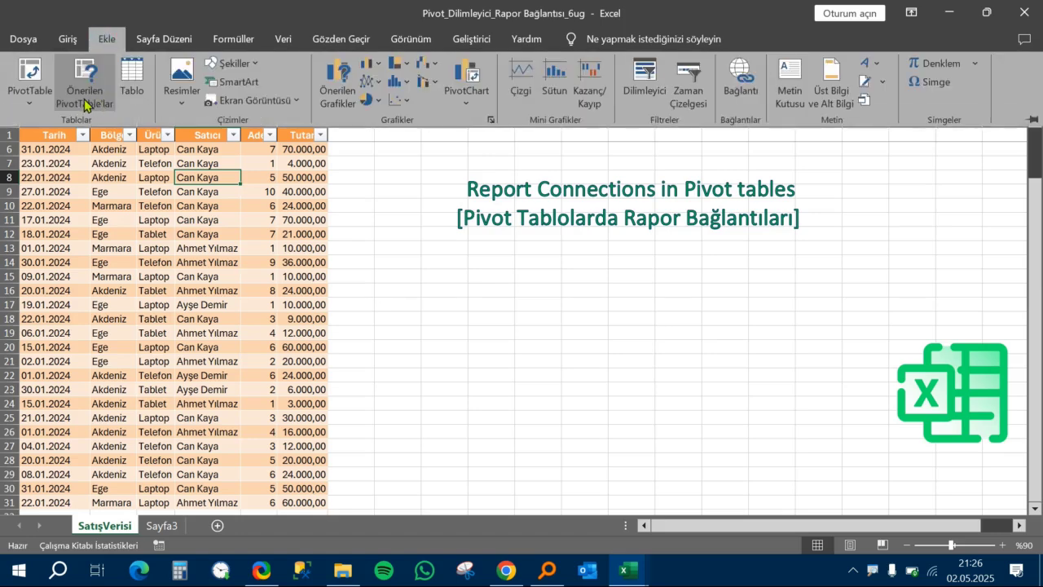
pyautogui.click(31, 98)
pyautogui.click(51, 123)
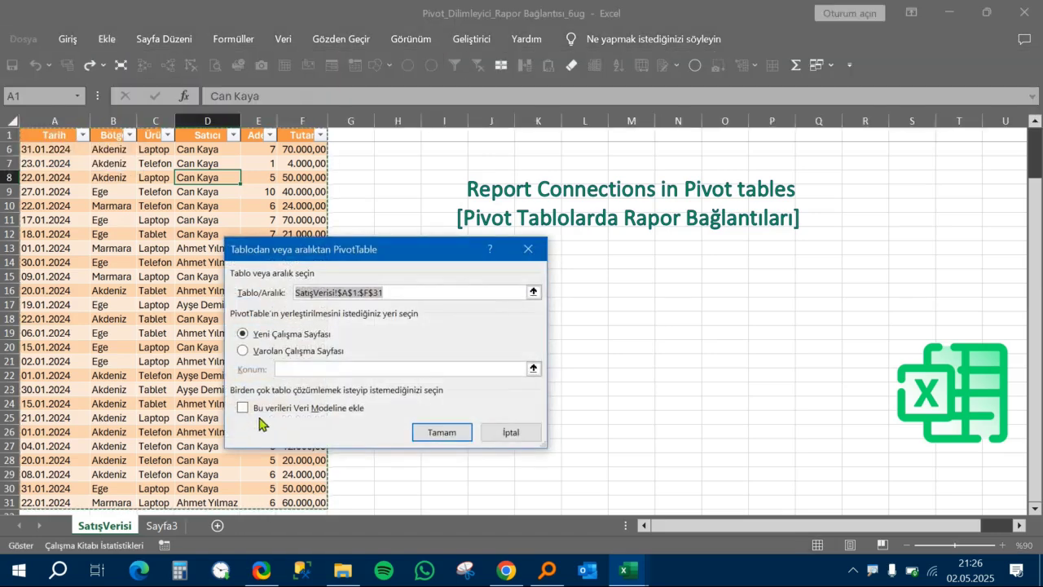
pyautogui.click(453, 434)
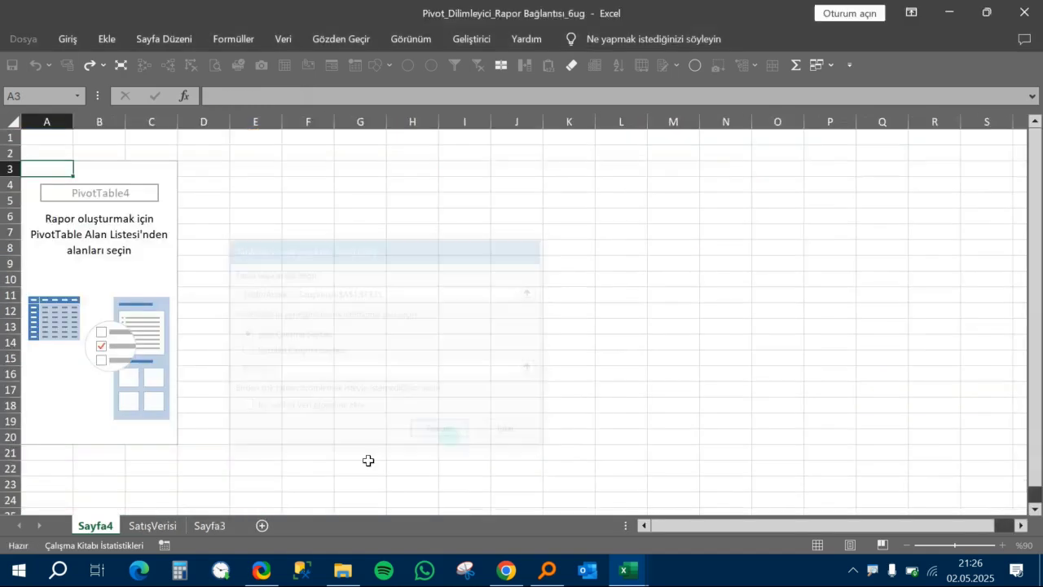
pyautogui.moveTo(112, 529); pyautogui.dragTo(273, 494)
# - Build the Sayfa4 pivot table with Satıcı as rows and the sum of Tutar as values
pyautogui.click(81, 253)
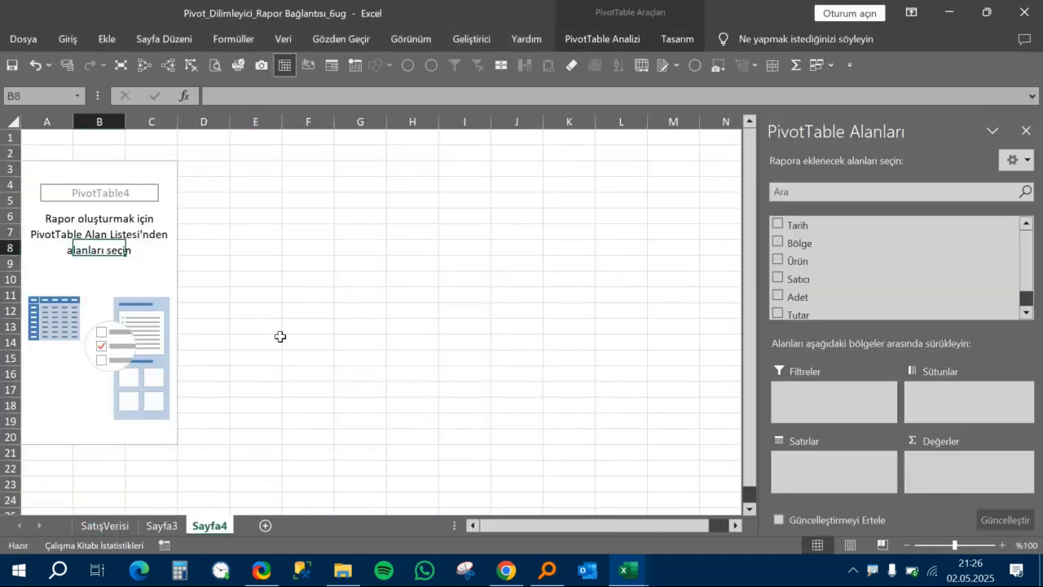
pyautogui.moveTo(831, 283); pyautogui.dragTo(834, 462)
pyautogui.moveTo(824, 311); pyautogui.dragTo(943, 461)
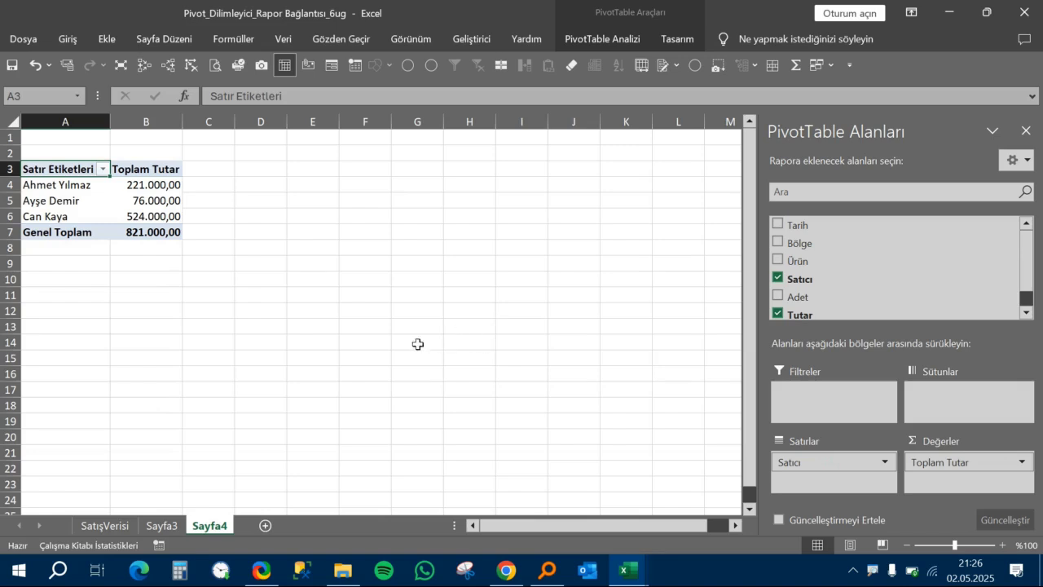
pyautogui.click(101, 528)
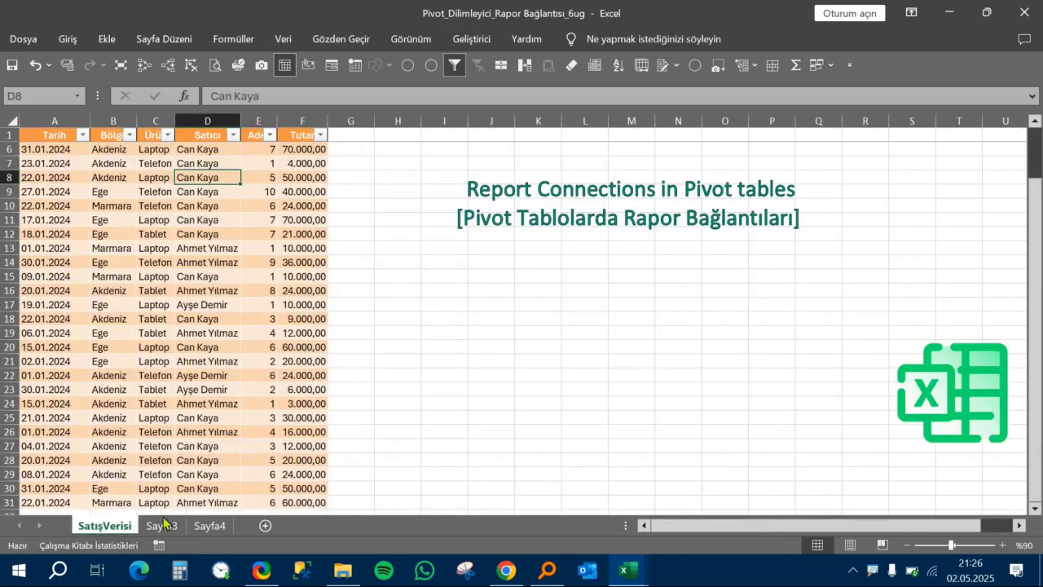
pyautogui.click(161, 526)
pyautogui.click(207, 525)
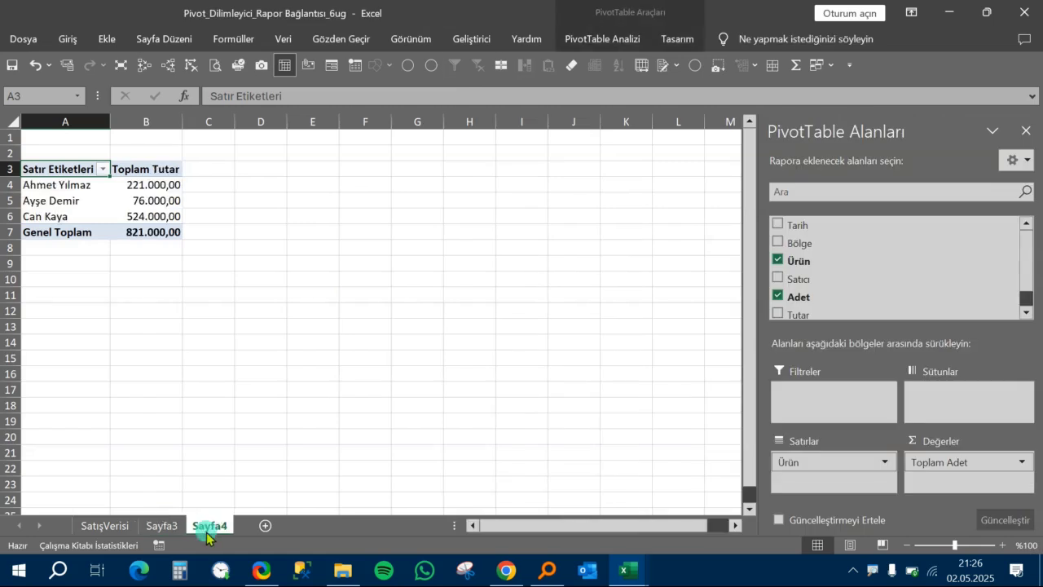
pyautogui.click(104, 526)
pyautogui.scroll(-3, 163, 424)
# - Insert a slicer for the Bölge field on the Sayfa3 pivot table
pyautogui.click(163, 526)
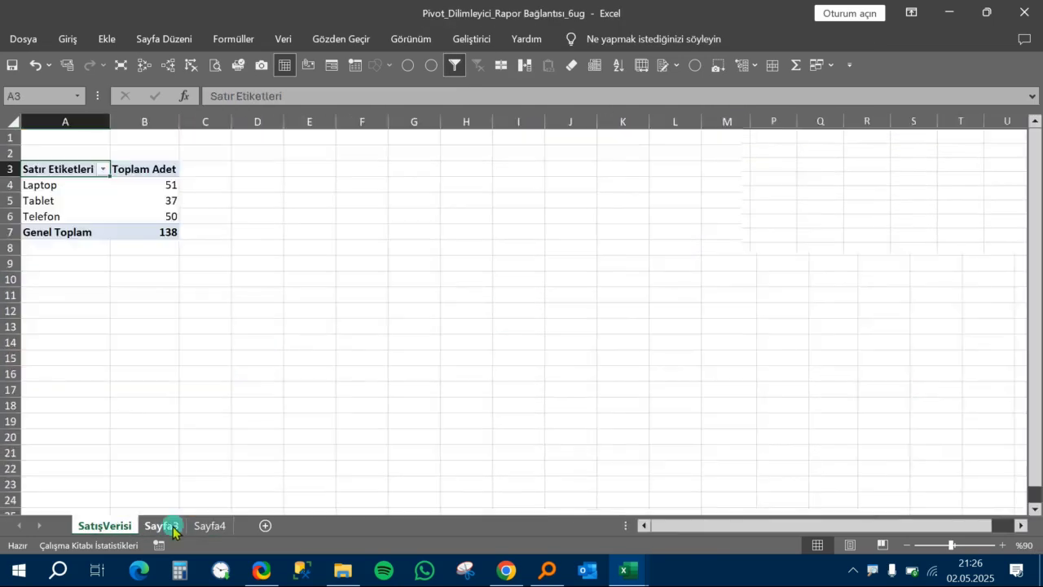
pyautogui.click(143, 204)
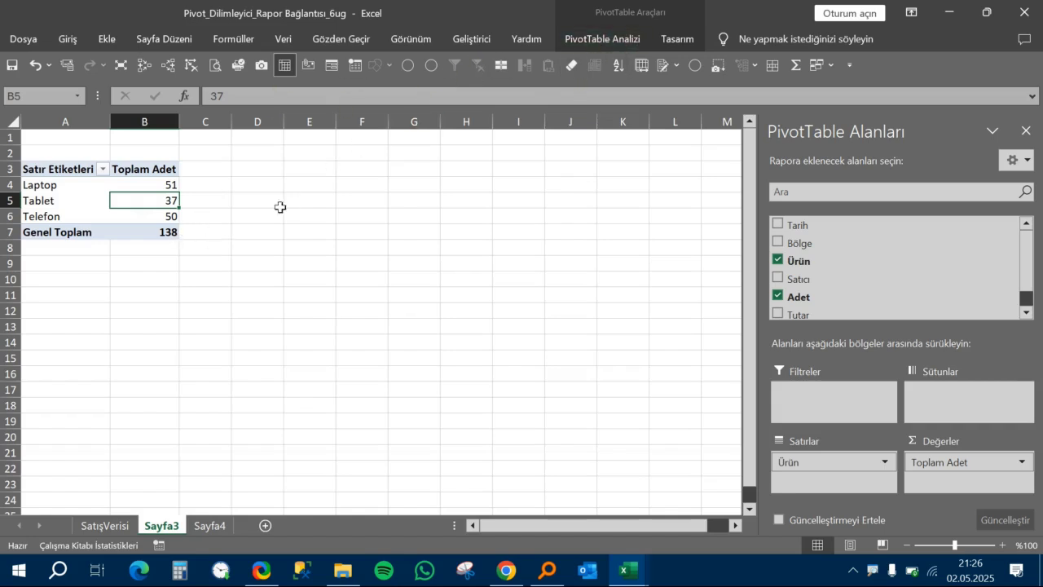
pyautogui.click(618, 38)
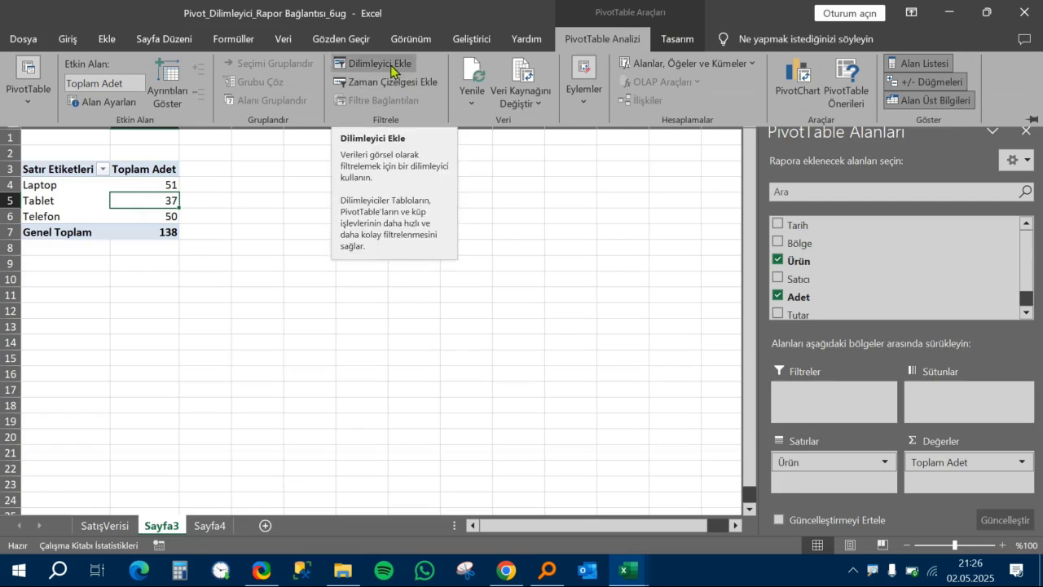
pyautogui.click(392, 68)
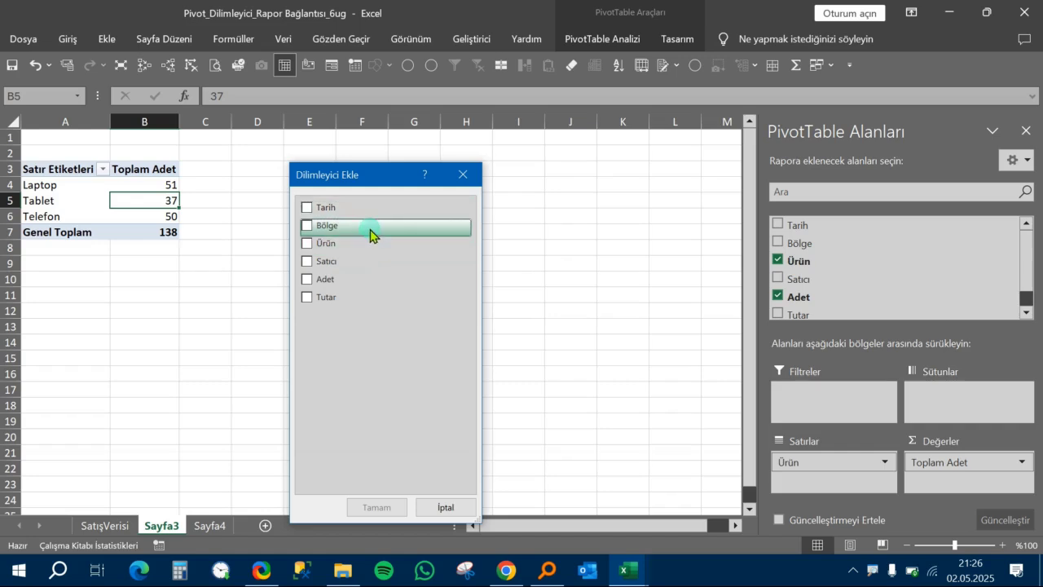
pyautogui.click(369, 231)
pyautogui.click(378, 506)
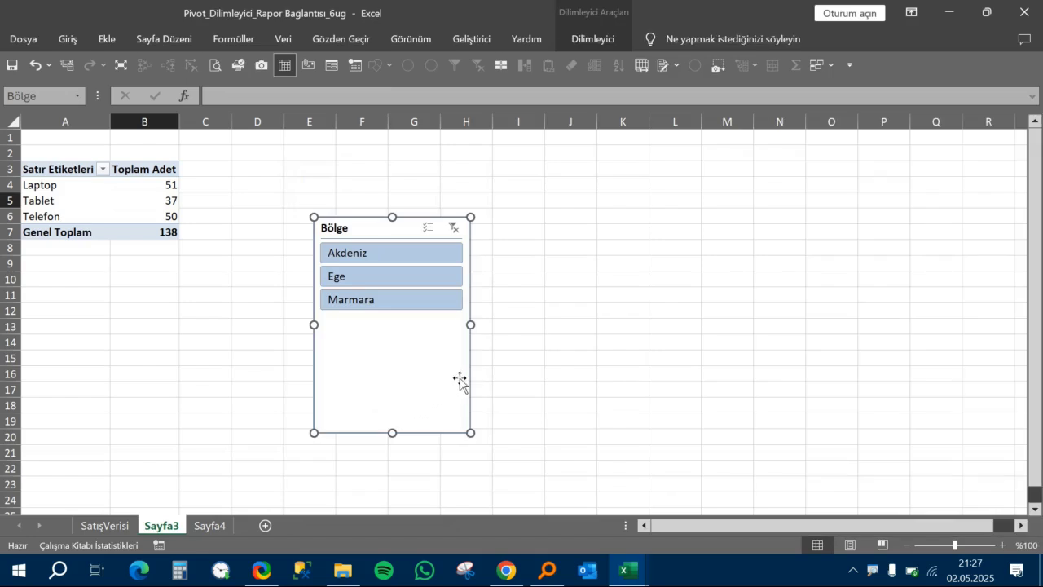
# - Set the Bölge slicer to 3 columns and resize it to about 2.24 cm high by 8.33 cm wide
pyautogui.moveTo(470, 433); pyautogui.dragTo(548, 346)
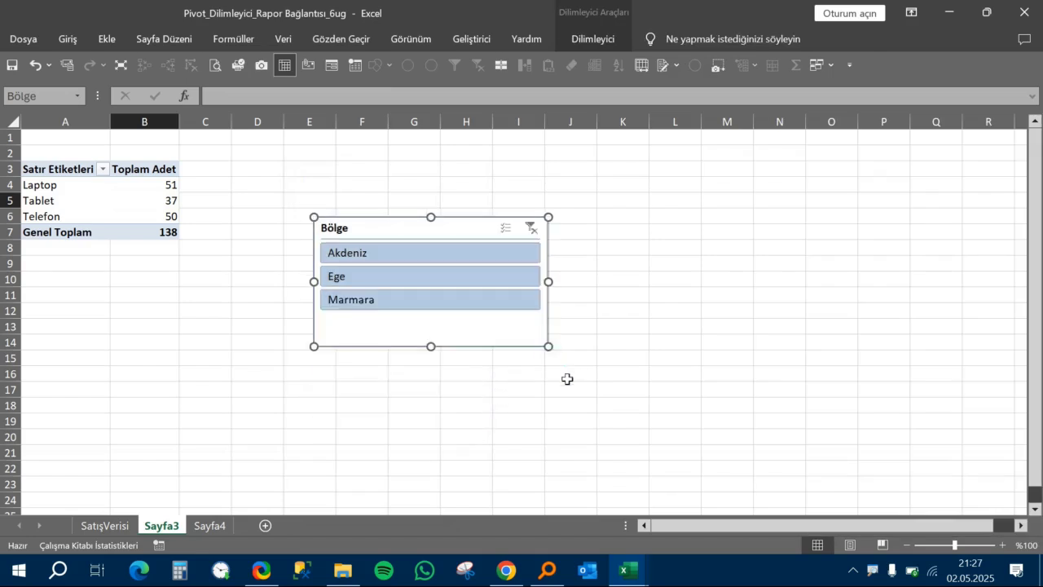
pyautogui.click(594, 39)
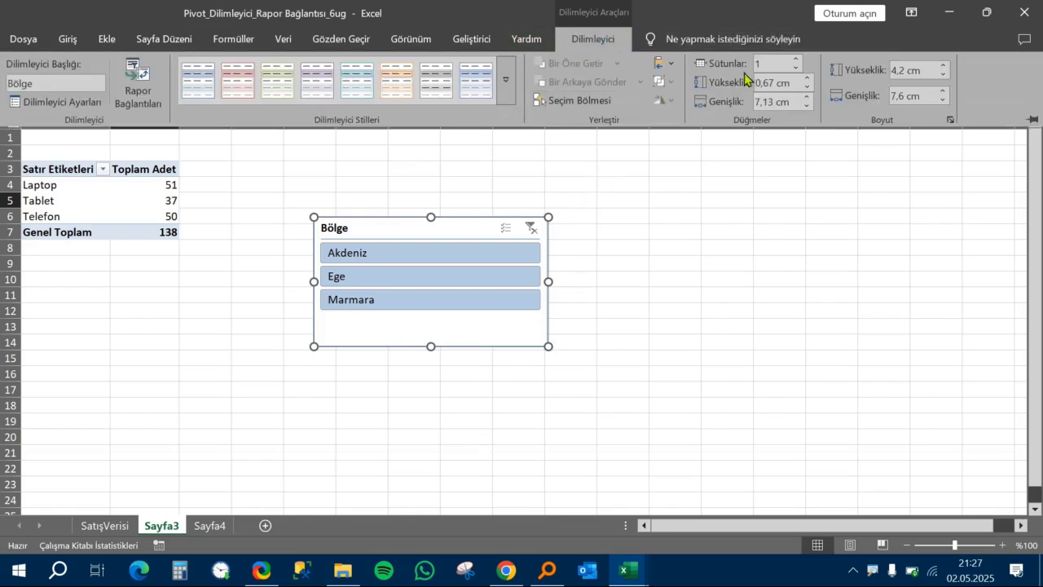
pyautogui.click(798, 67)
pyautogui.click(781, 64)
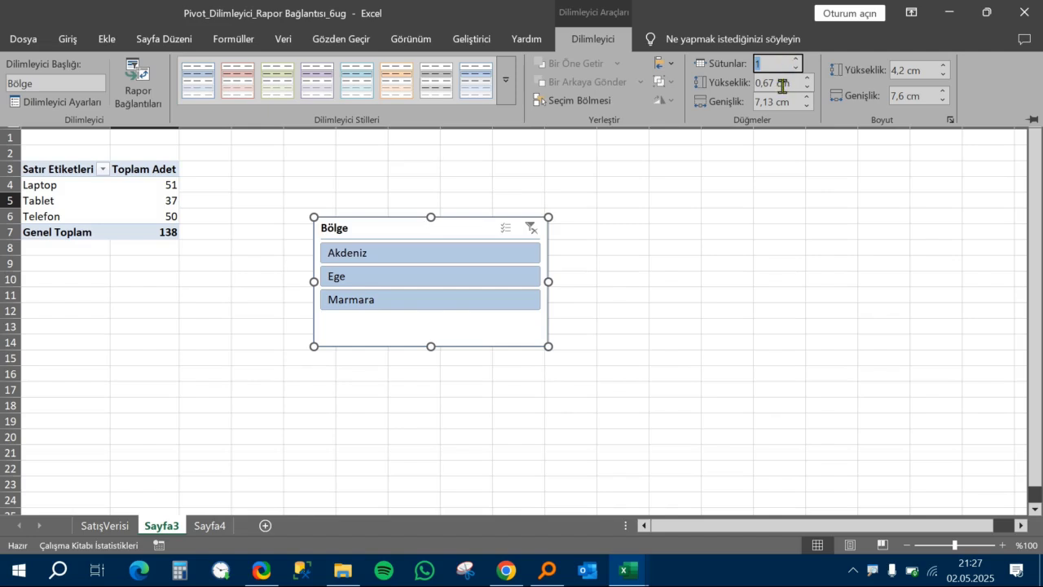
pyautogui.write('33')
pyautogui.press('Return')
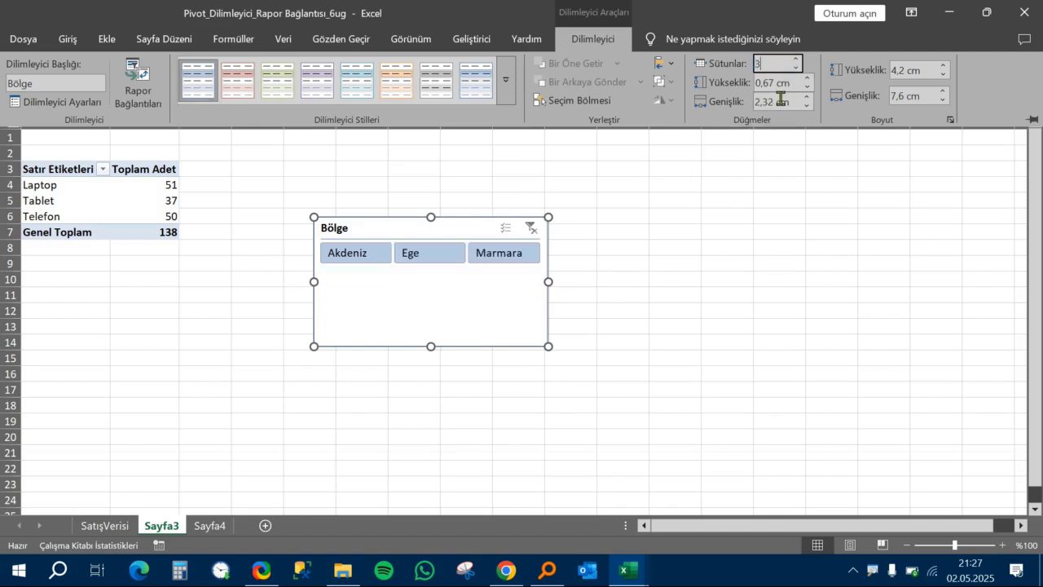
pyautogui.click(551, 351)
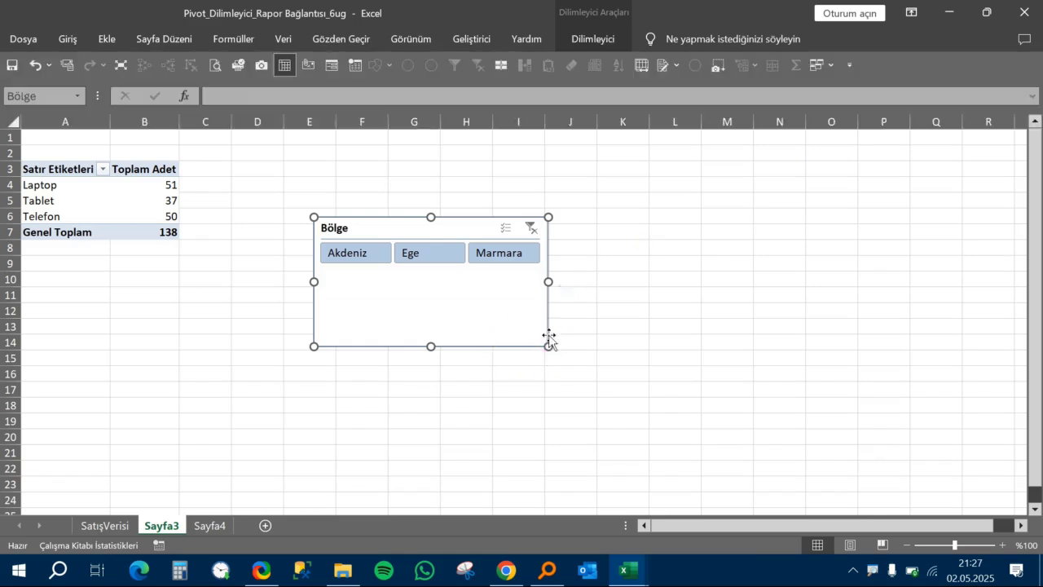
pyautogui.moveTo(549, 346); pyautogui.dragTo(571, 284)
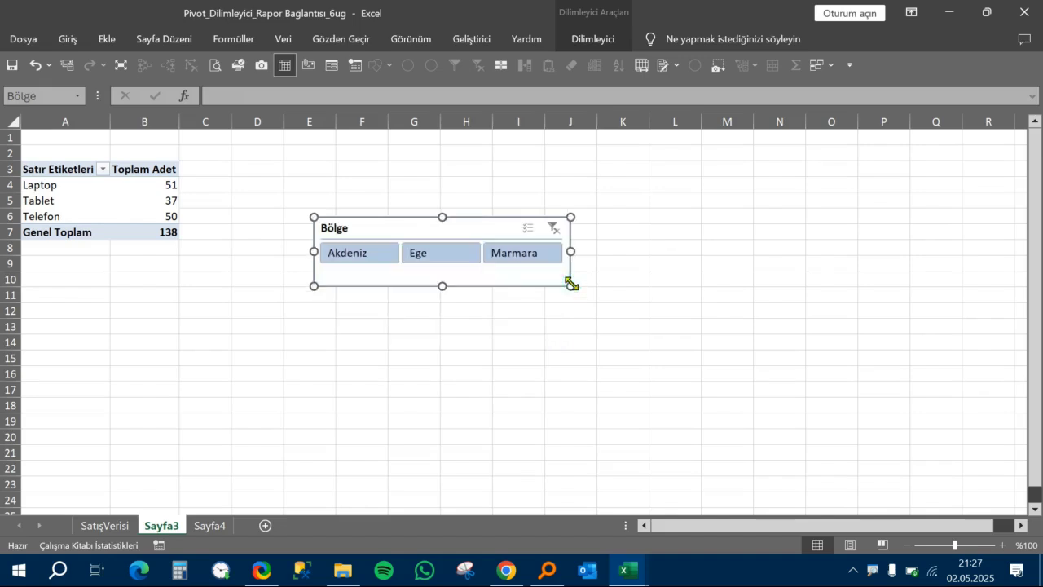
# - Apply the dark turquoise slicer style to the Bölge slicer and move it beside the pivot table, starting around column D, row 3
pyautogui.click(593, 38)
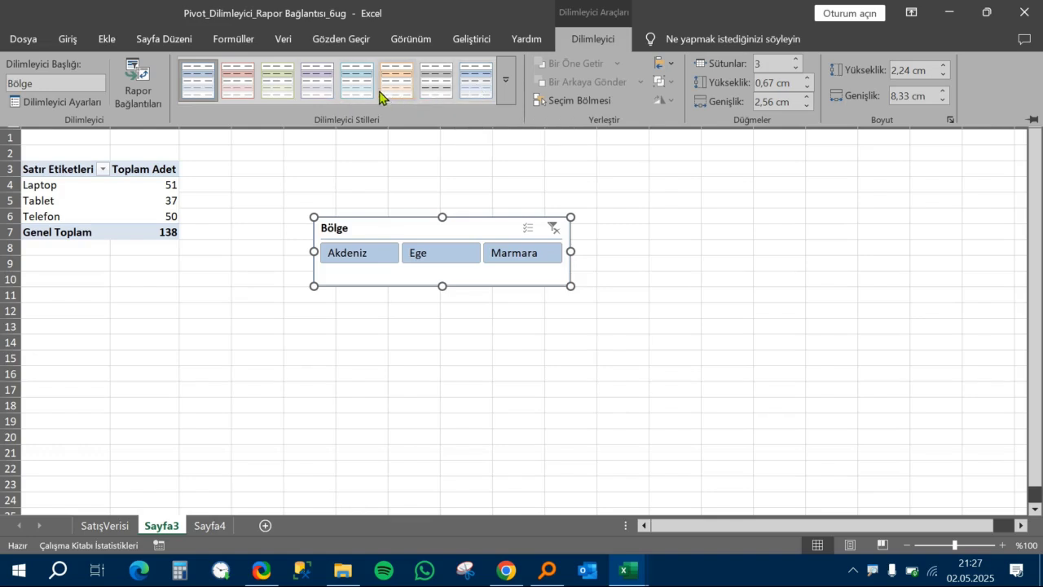
pyautogui.click(510, 85)
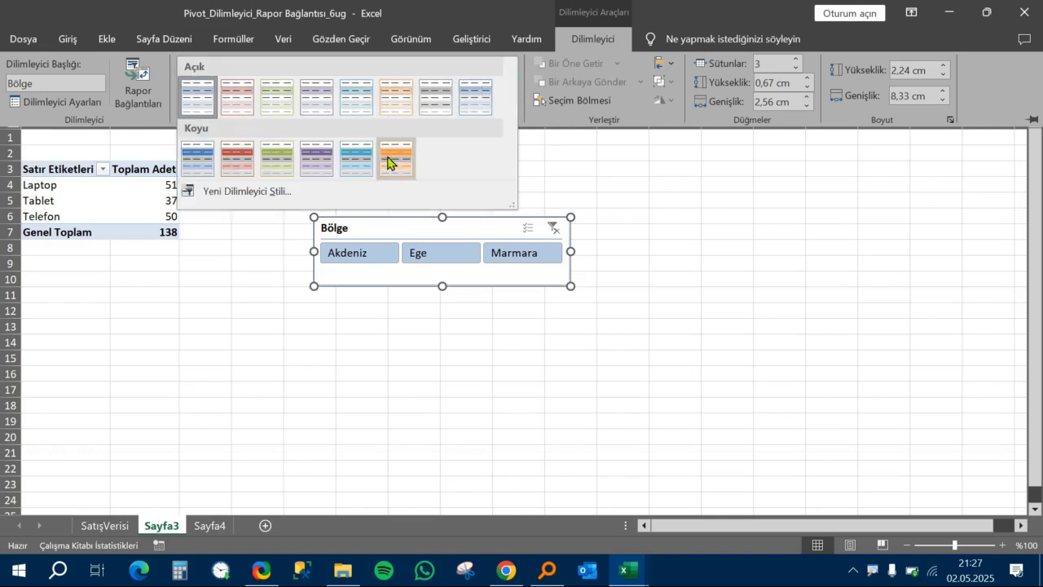
pyautogui.click(357, 160)
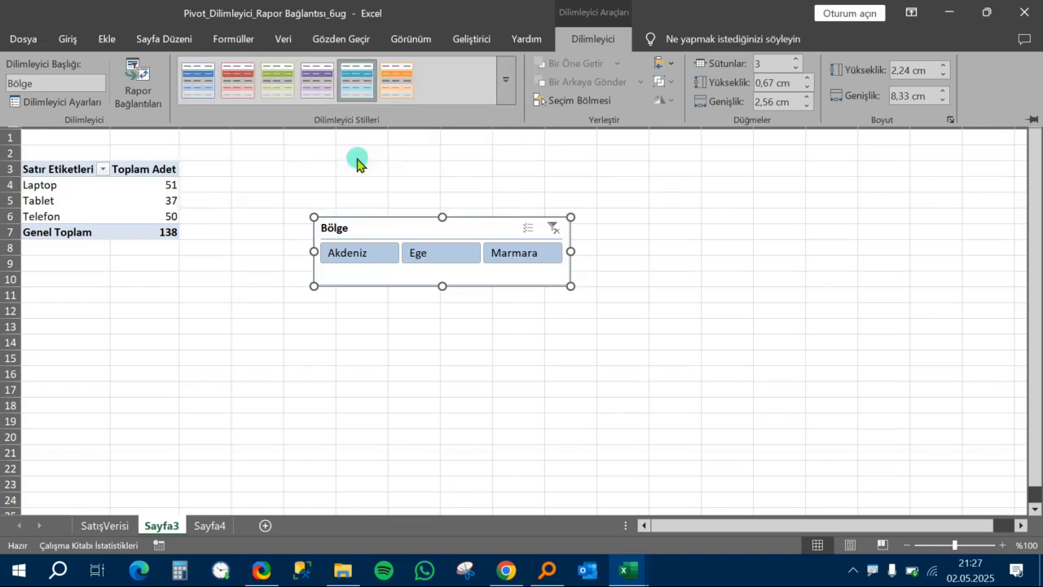
pyautogui.click(484, 225)
pyautogui.moveTo(484, 225); pyautogui.dragTo(410, 169)
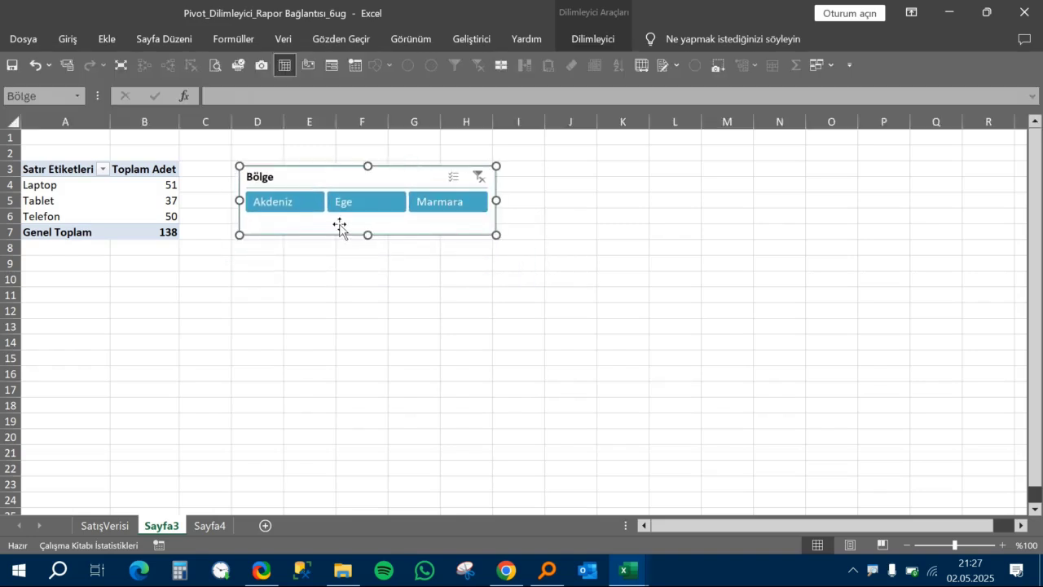
pyautogui.click(354, 291)
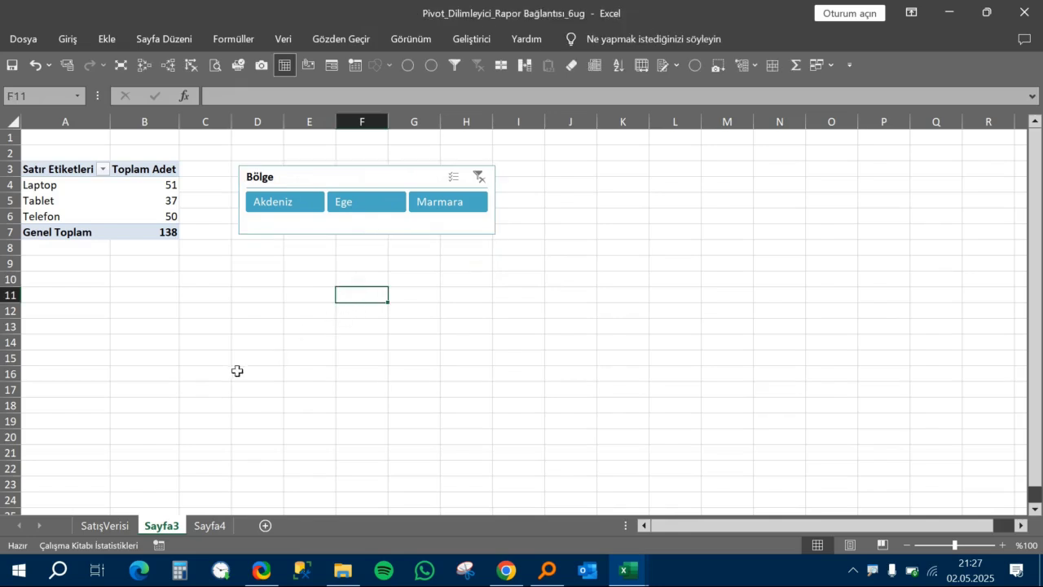
# - Filter the Sayfa3 pivot table to Akdeniz with the slicer and check whether the Sayfa4 pivot table responds
pyautogui.click(285, 205)
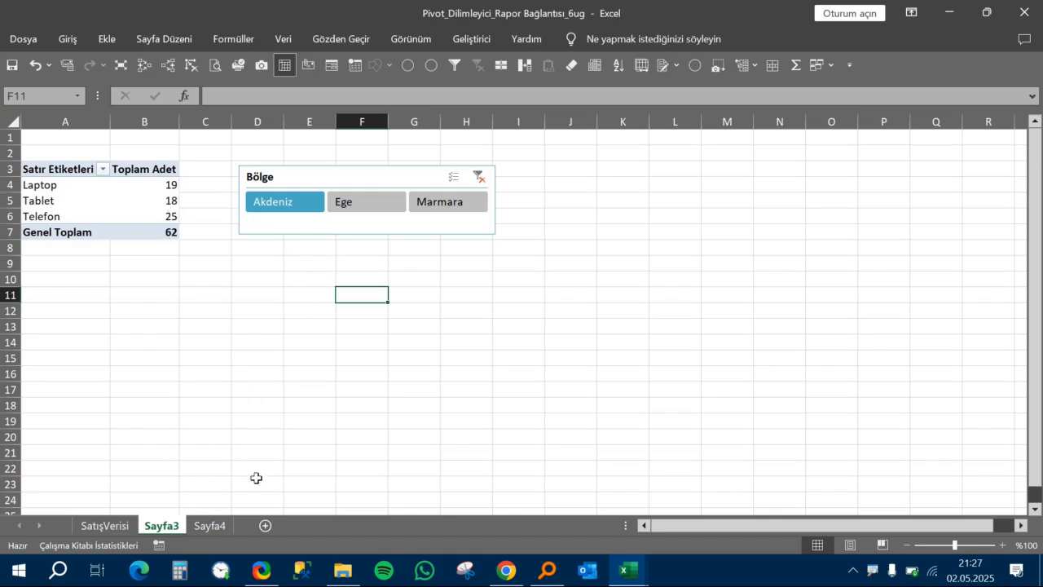
pyautogui.click(221, 527)
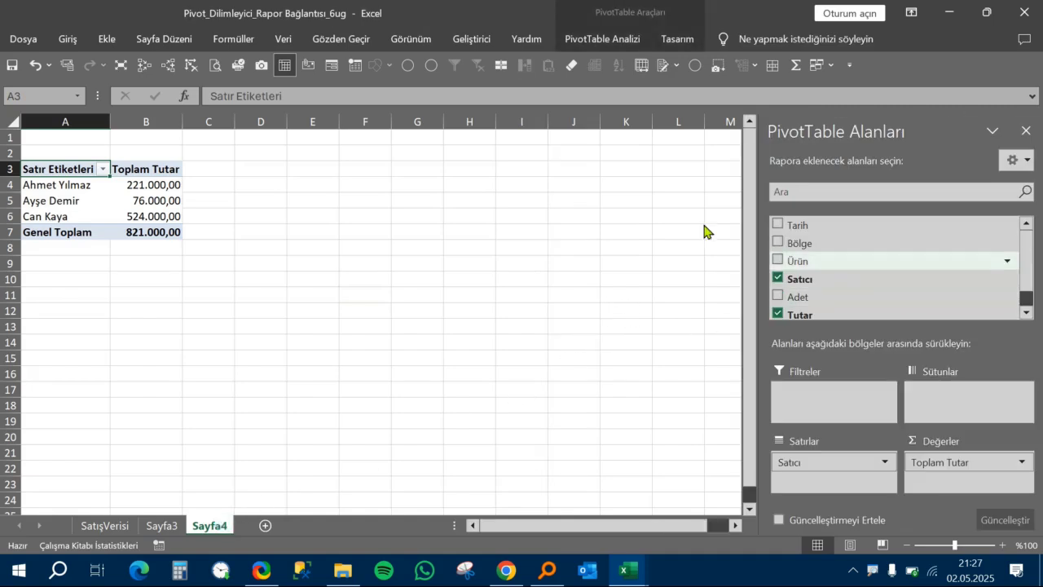
pyautogui.click(159, 526)
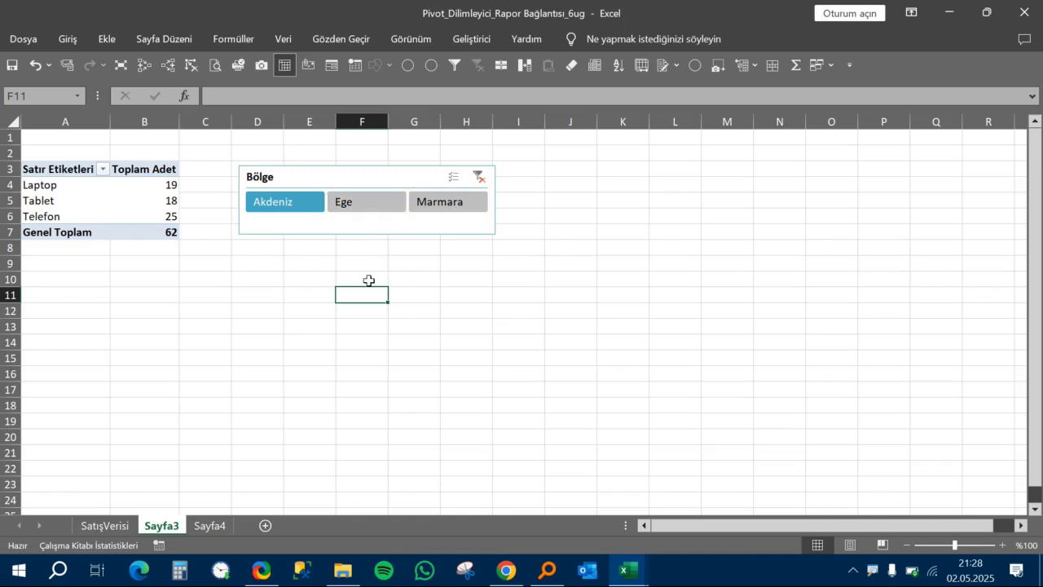
# - Compare the Sayfa3 pivot table's Adet totals by filtering the Bölge slicer to Ege, Marmara and Akdeniz in turn, ending on Ege
pyautogui.click(384, 209)
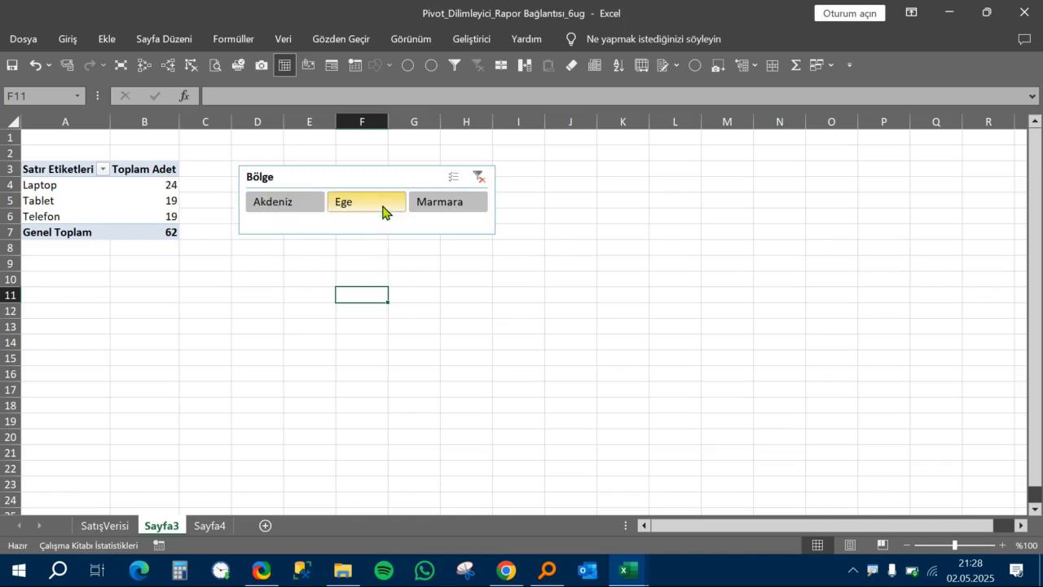
pyautogui.click(449, 207)
pyautogui.click(384, 210)
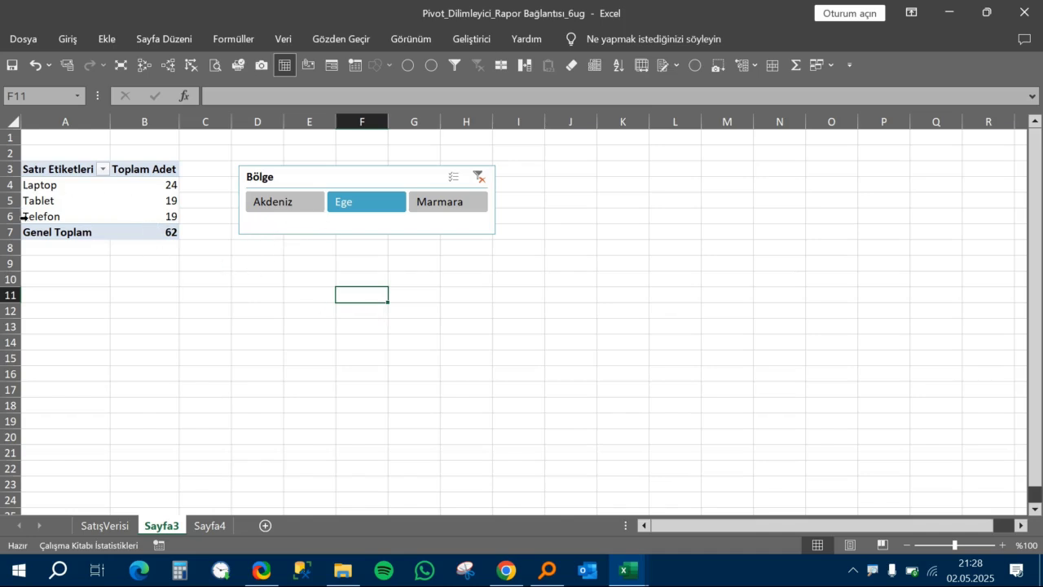
pyautogui.click(282, 209)
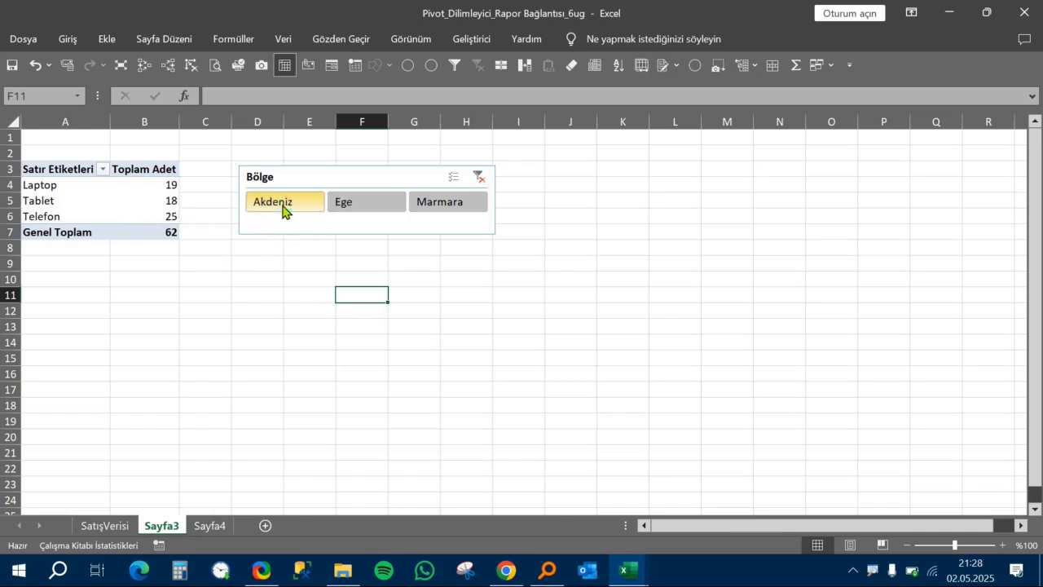
pyautogui.click(359, 205)
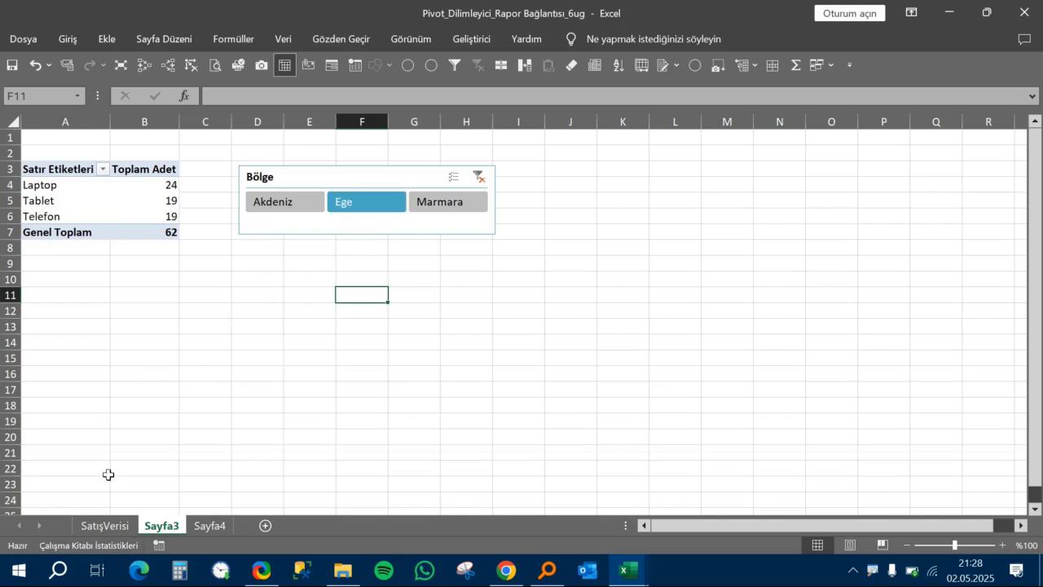
# - Filter the SatışVerisi table's Bölge column to Akdeniz and check the sum of the visible Adet values
pyautogui.click(105, 524)
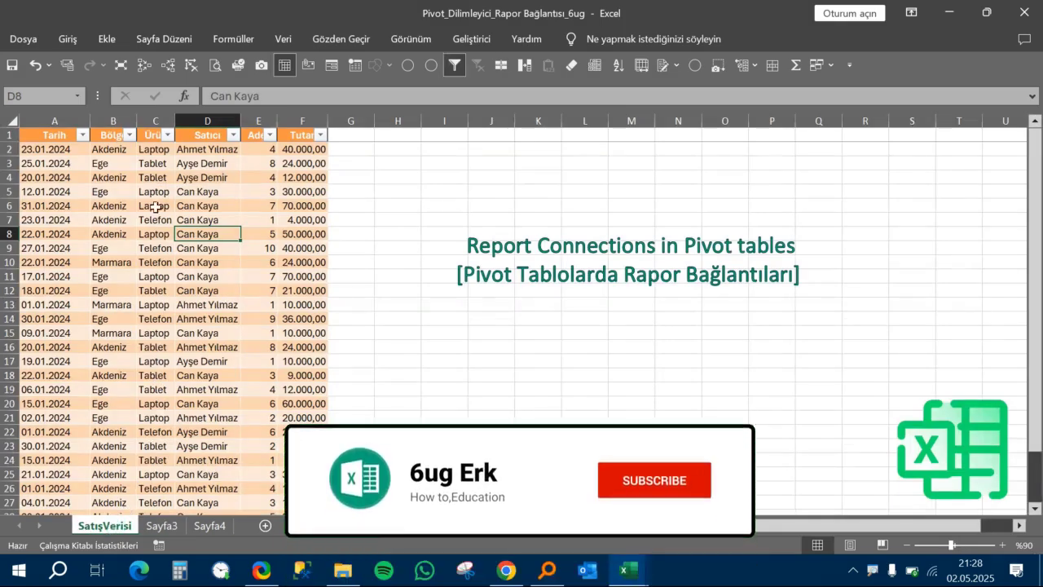
pyautogui.click(129, 135)
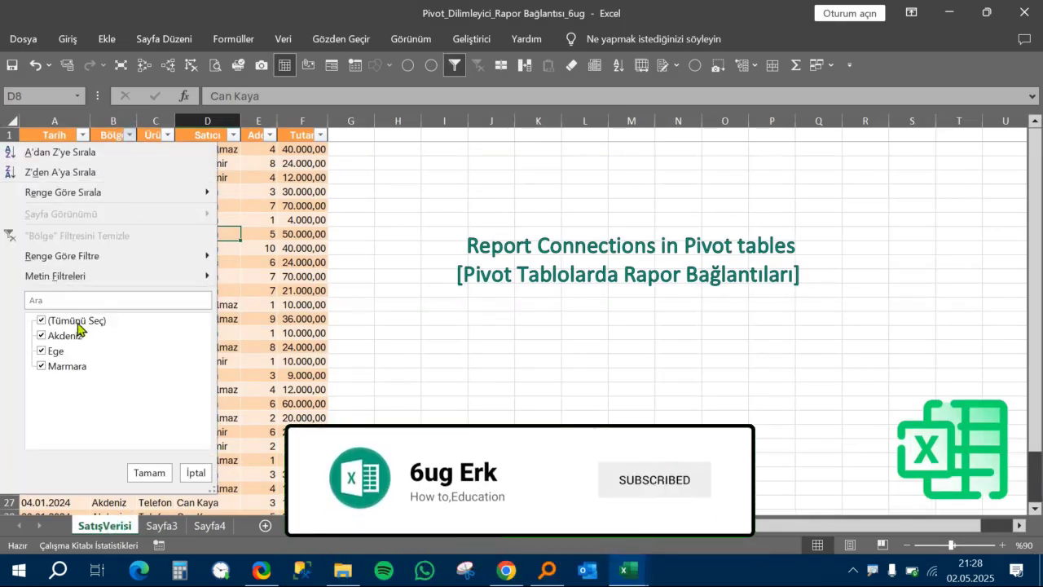
pyautogui.click(75, 321)
pyautogui.click(73, 336)
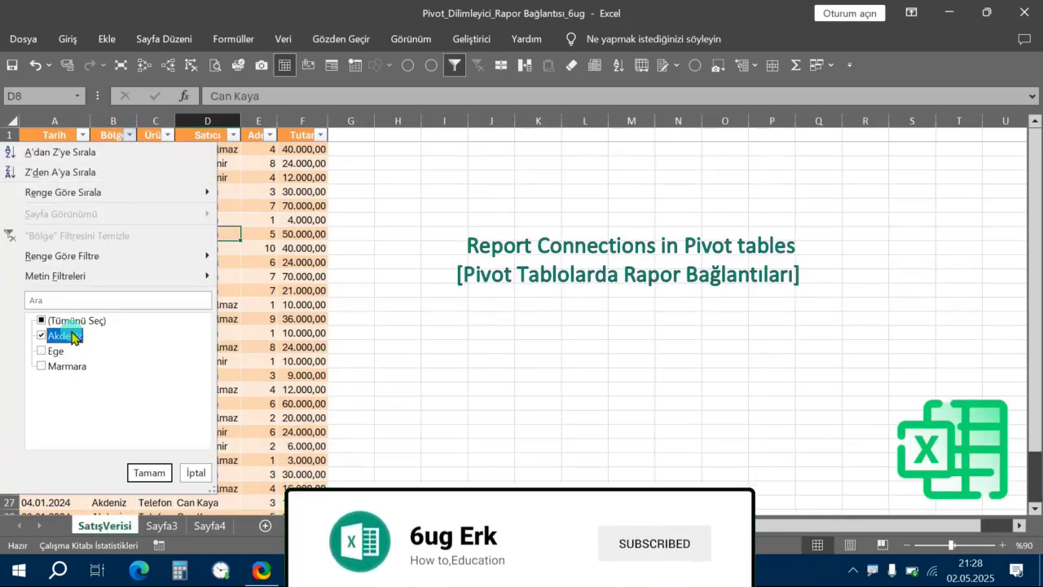
pyautogui.click(140, 475)
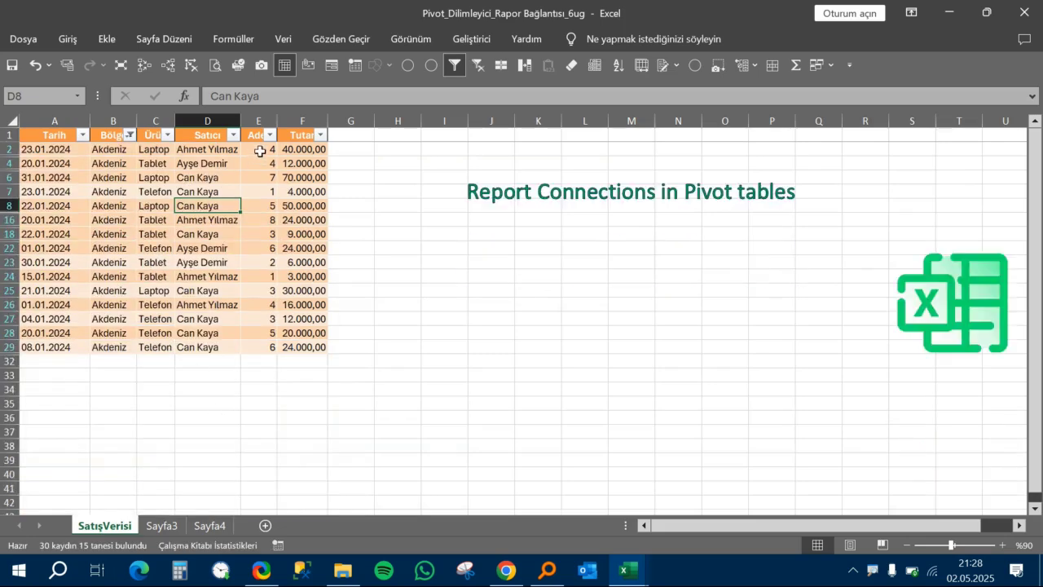
pyautogui.moveTo(259, 151); pyautogui.dragTo(261, 349)
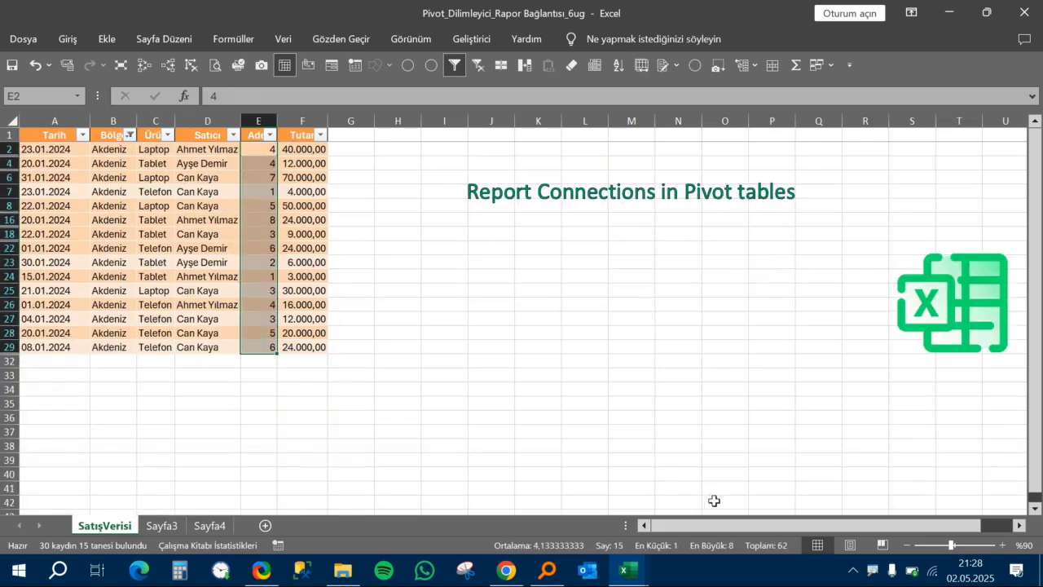
# - Compare the Akdeniz and Ege totals in the Sayfa3 pivot table using the Bölge slicer
pyautogui.click(162, 525)
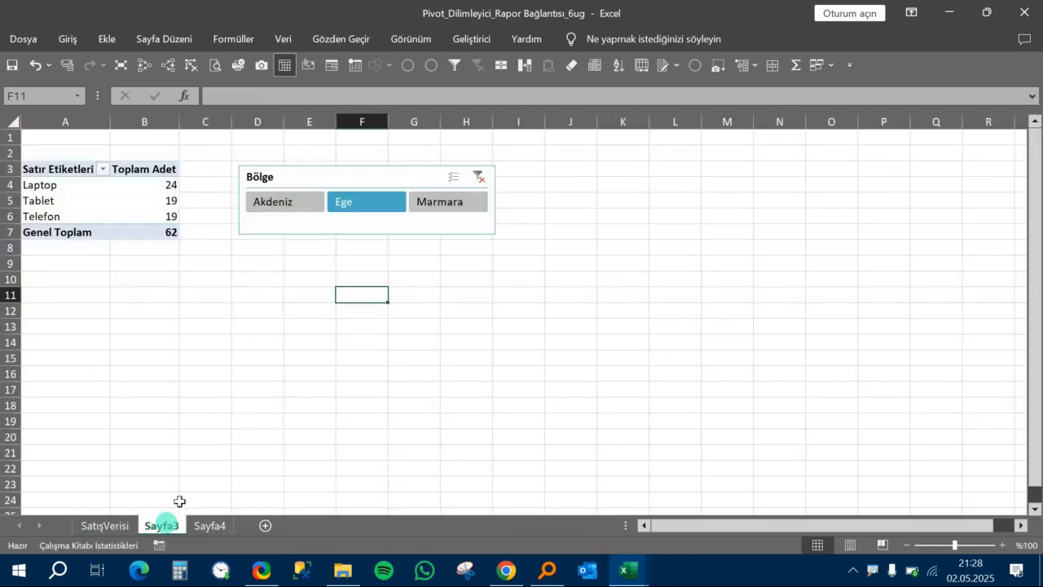
pyautogui.click(280, 202)
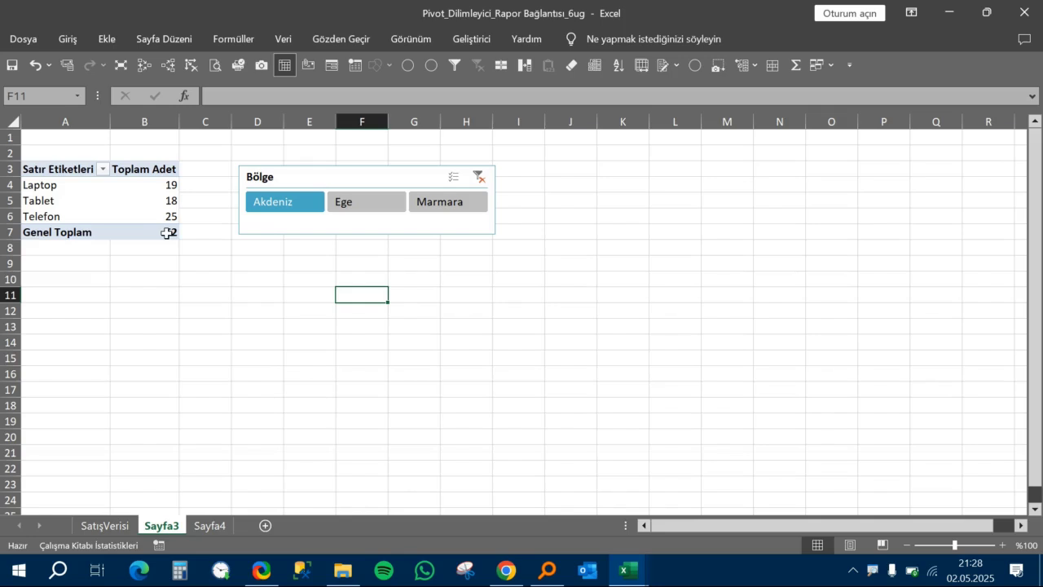
pyautogui.click(356, 206)
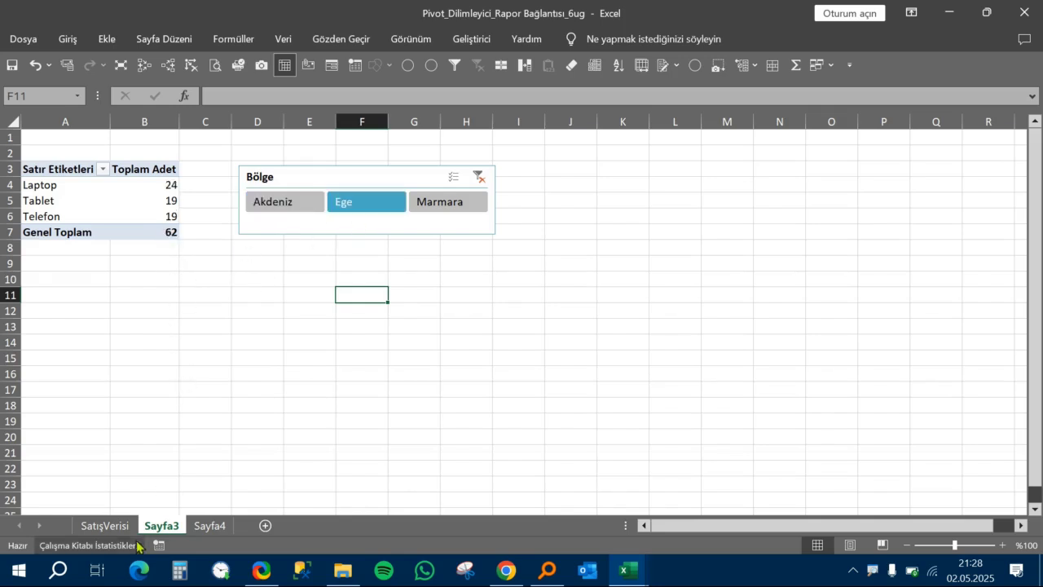
# - Filter the SatışVerisi table's Bölge column to Ege only and check the sum of the visible Adet values
pyautogui.click(105, 526)
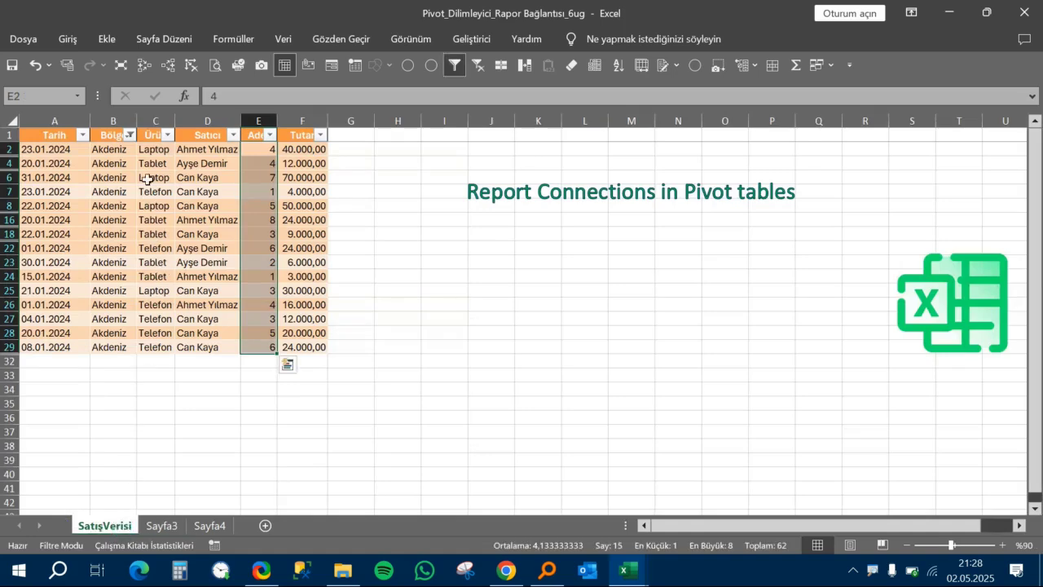
pyautogui.click(130, 135)
pyautogui.click(63, 337)
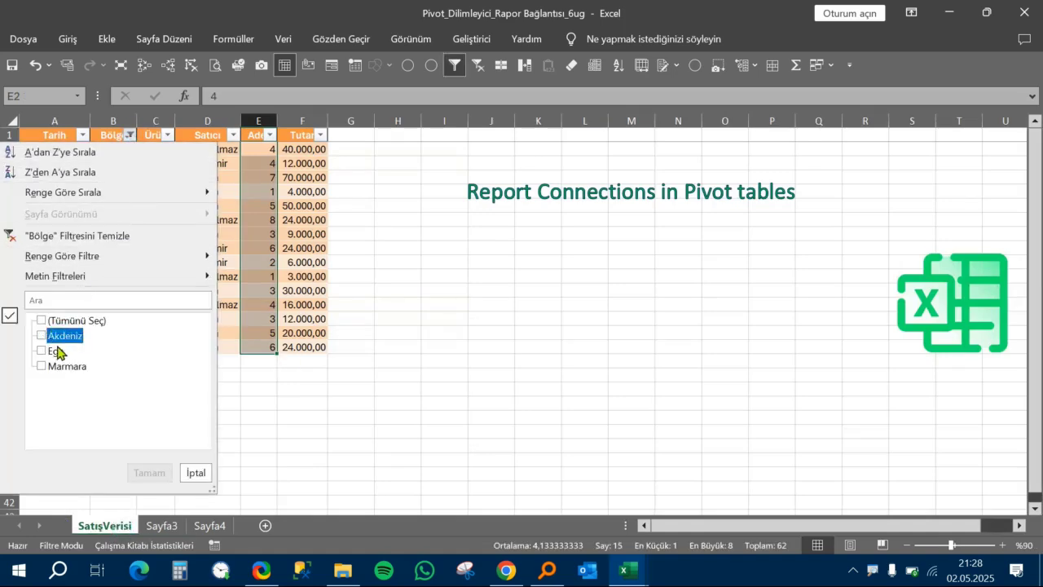
pyautogui.click(60, 352)
pyautogui.click(149, 473)
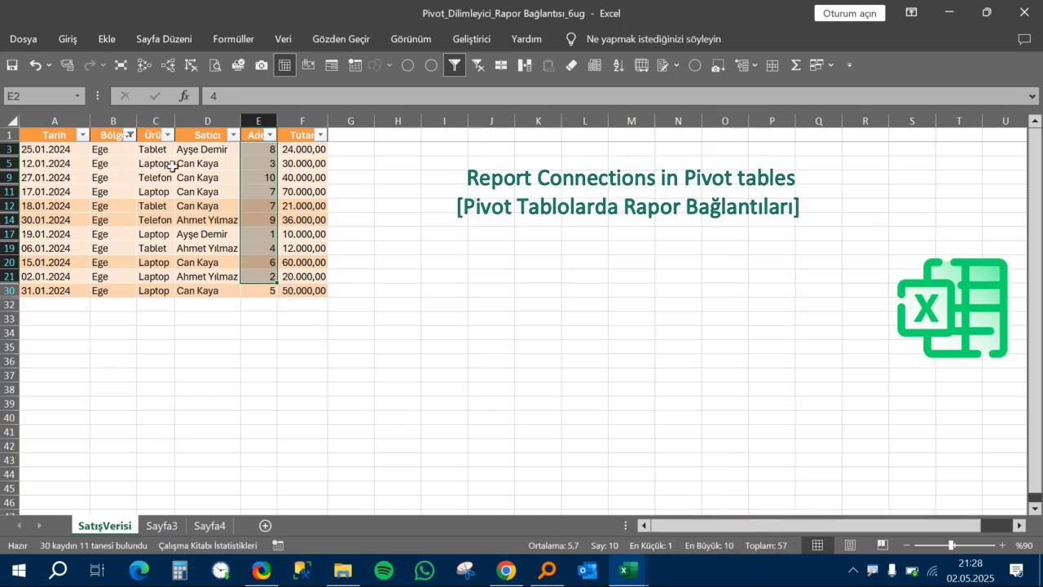
pyautogui.moveTo(258, 148); pyautogui.dragTo(257, 290)
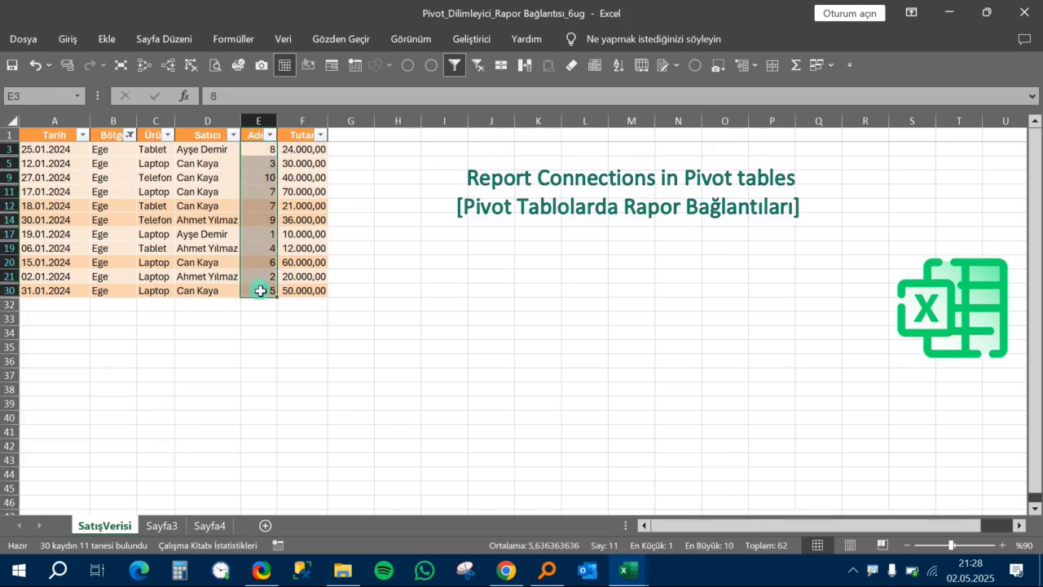
# - Nudge the Bölge slicer on Sayfa3 slightly up and left to the edge of column D and clear its filter
pyautogui.click(160, 528)
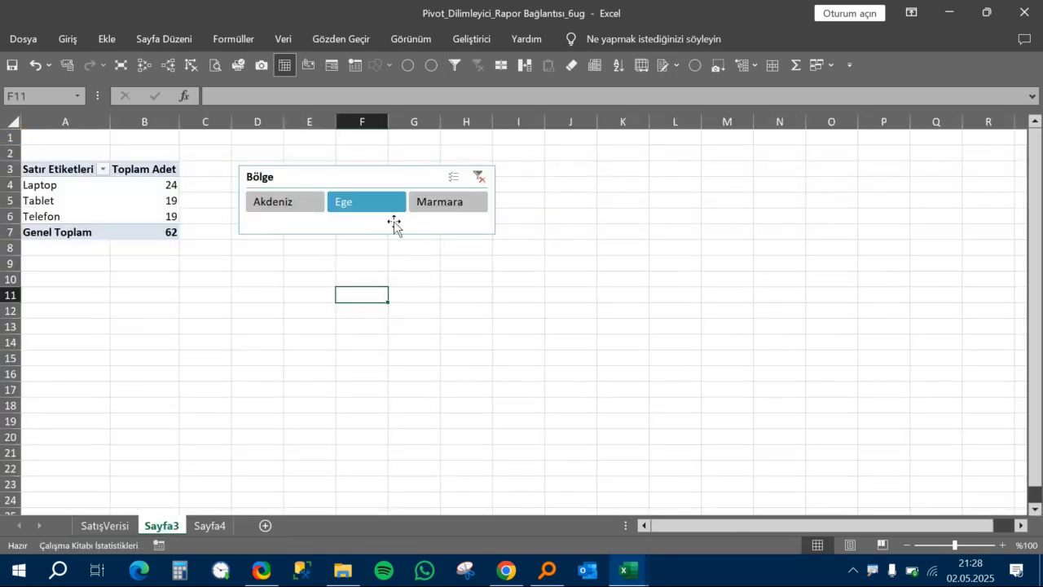
pyautogui.moveTo(396, 175)
pyautogui.mouseDown()
pyautogui.moveTo(408, 177)
pyautogui.moveTo(389, 164)
pyautogui.mouseUp()
pyautogui.click(375, 293)
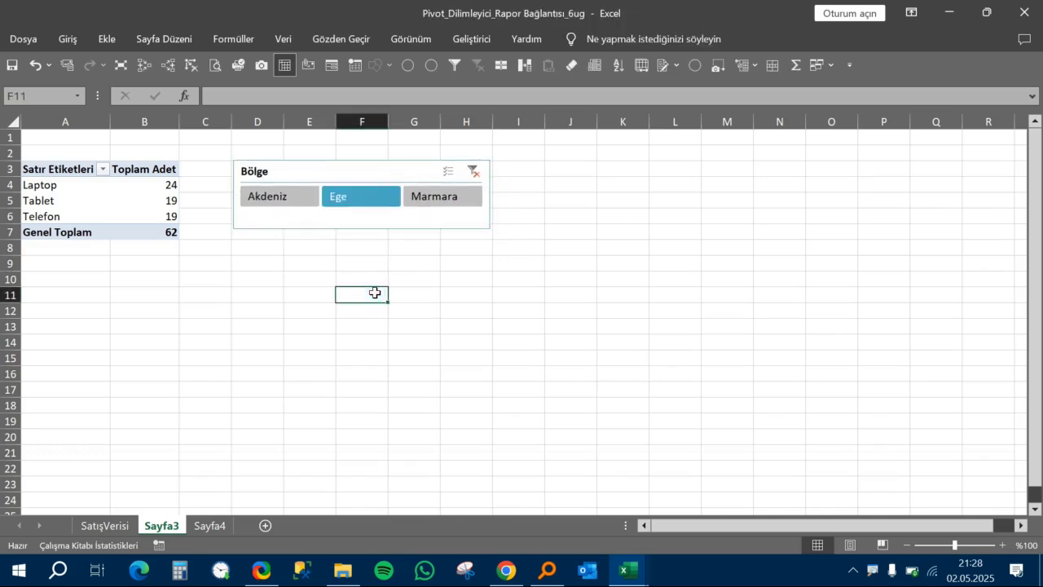
pyautogui.click(473, 172)
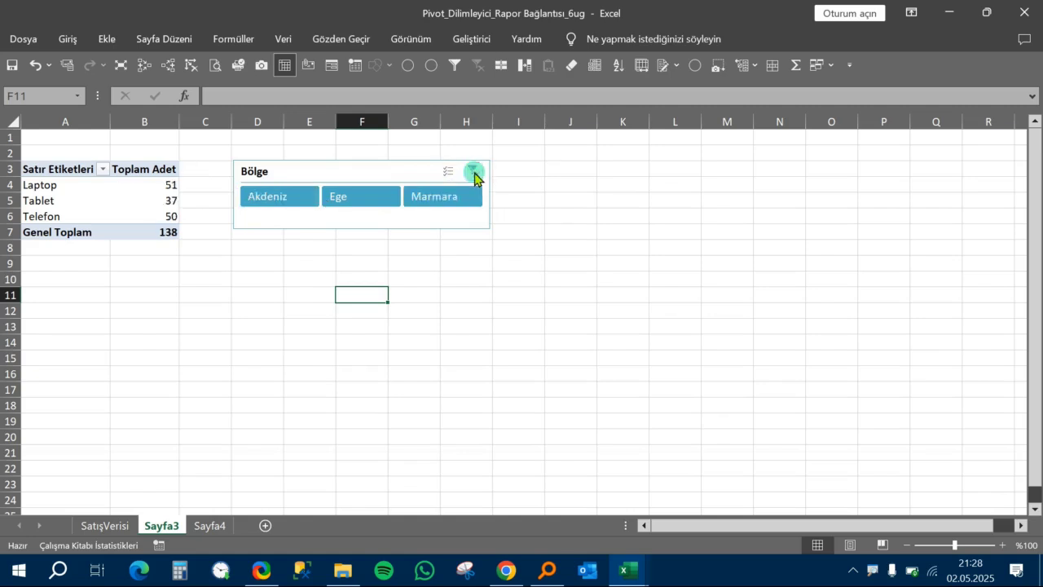
# - Clear the Bölge filter on the SatışVerisi table and check the sum of the whole Adet column
pyautogui.click(106, 524)
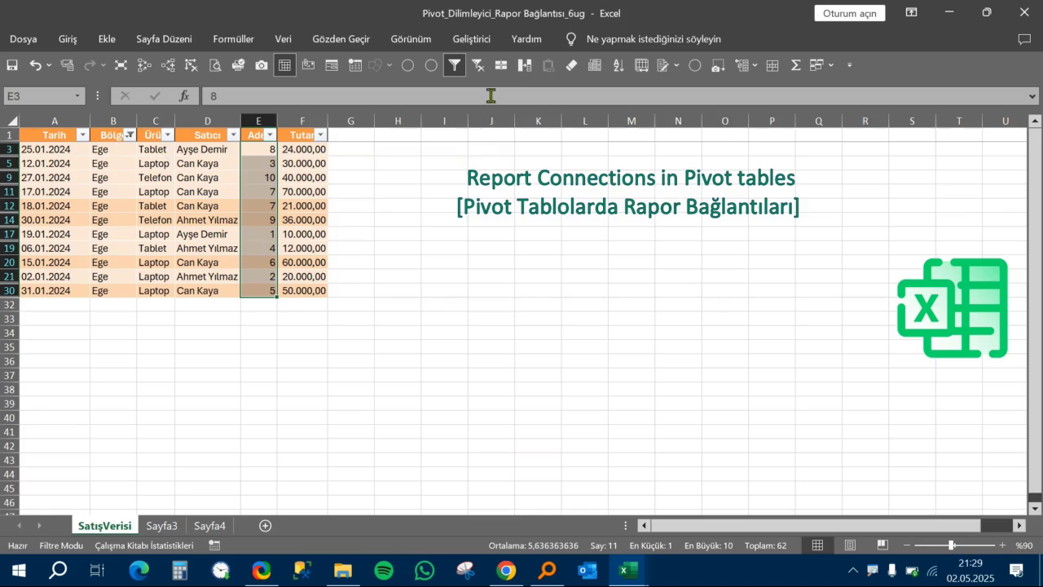
pyautogui.click(477, 65)
pyautogui.click(271, 151)
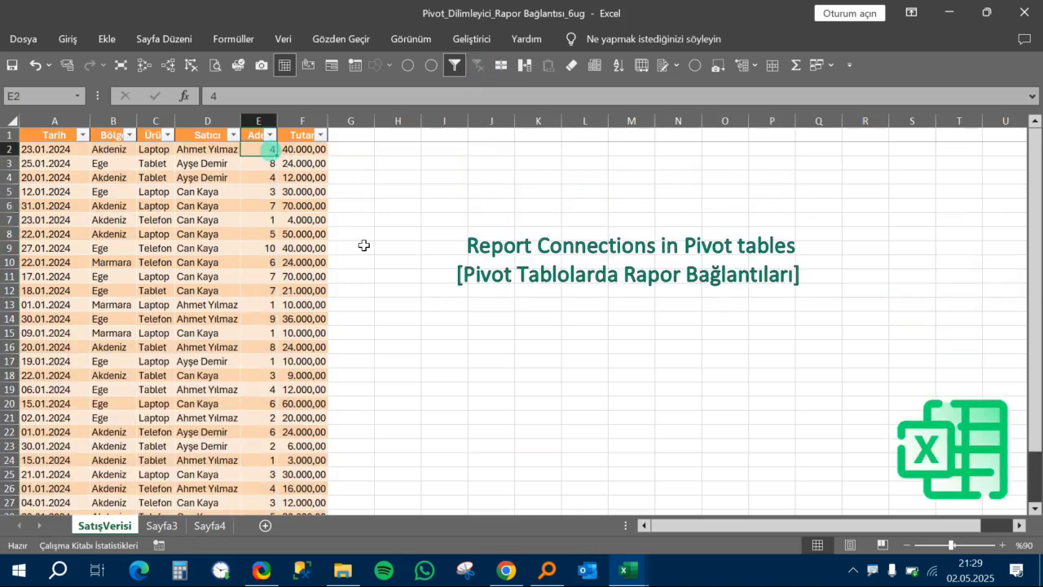
pyautogui.hotkey('ctrl', 'shift', 'Down')
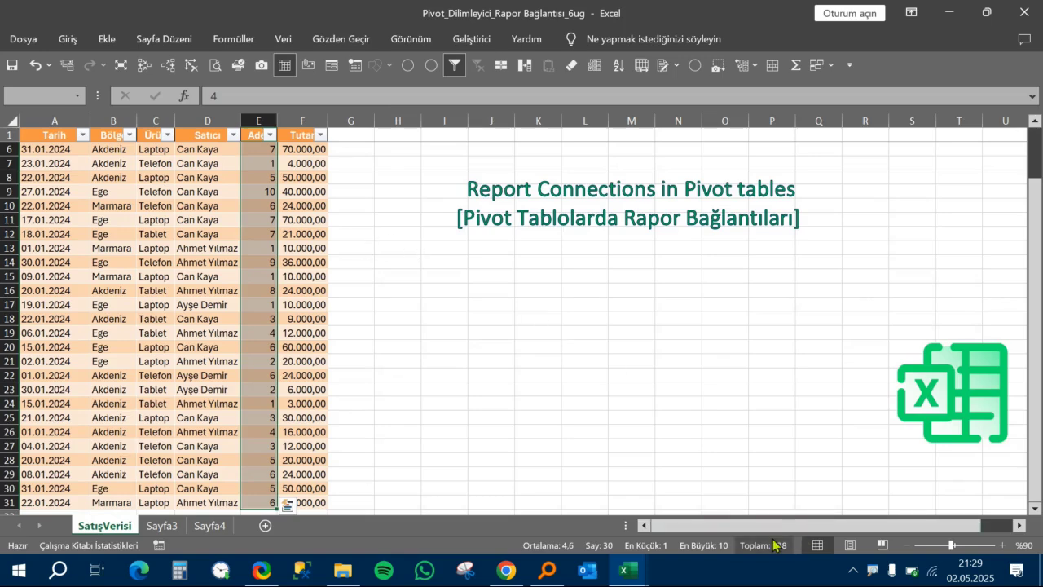
pyautogui.click(286, 233)
pyautogui.scroll(2, 286, 244)
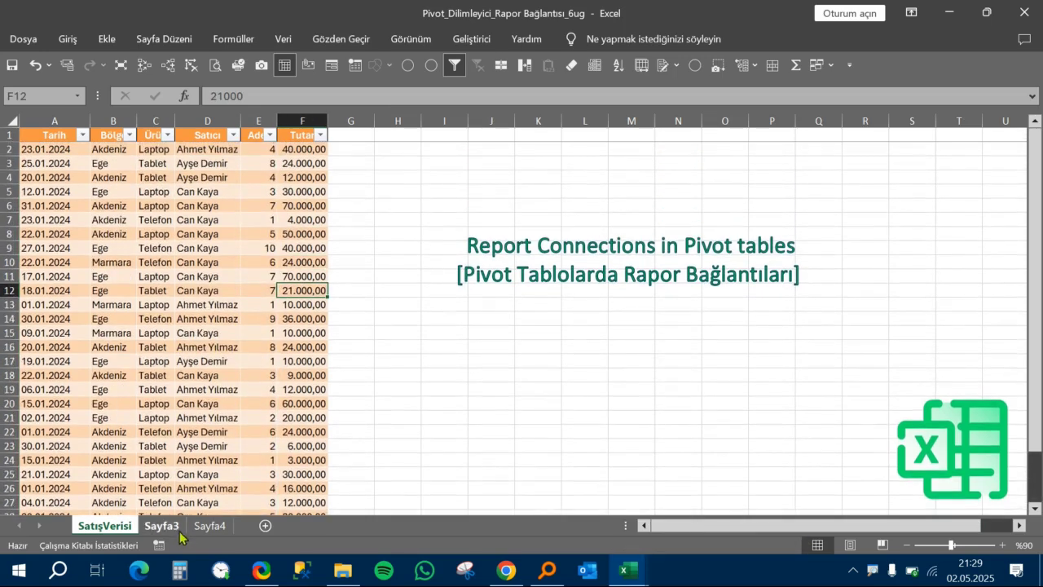
# - Review the Sayfa3 pivot table and the seller rows of the Sayfa4 pivot table
pyautogui.click(161, 526)
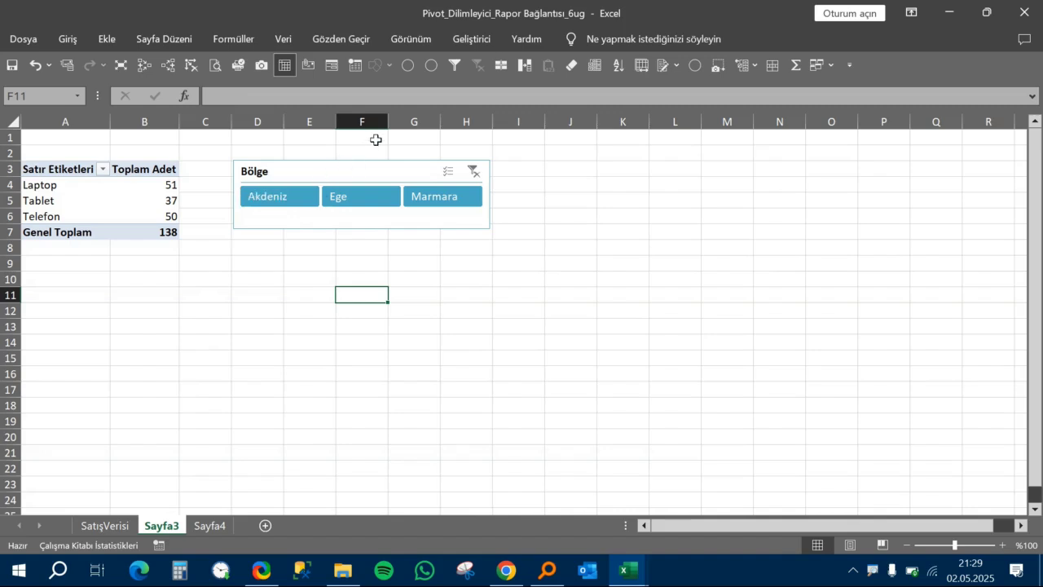
pyautogui.click(209, 526)
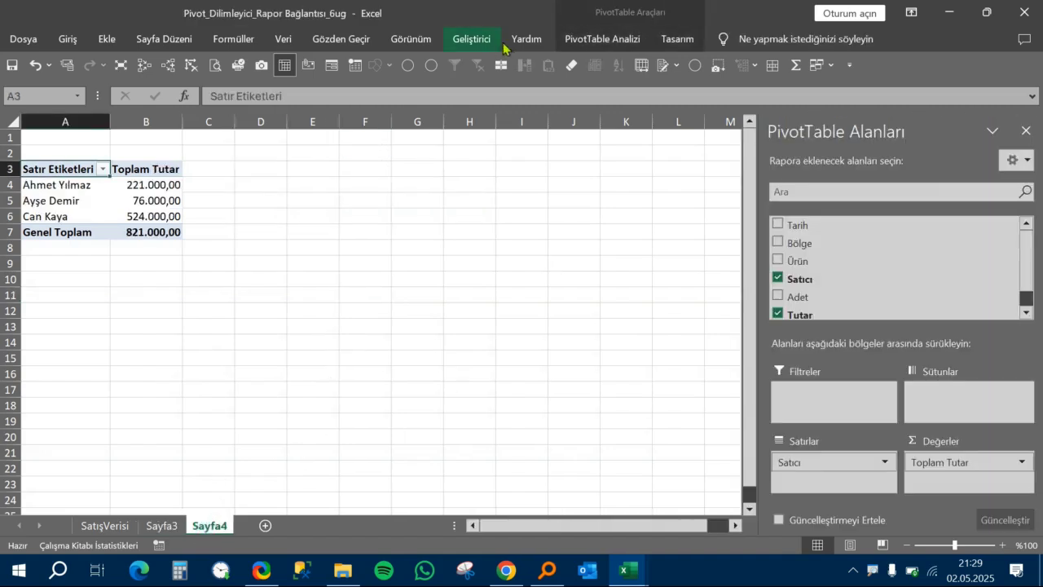
pyautogui.moveTo(72, 188); pyautogui.dragTo(81, 214)
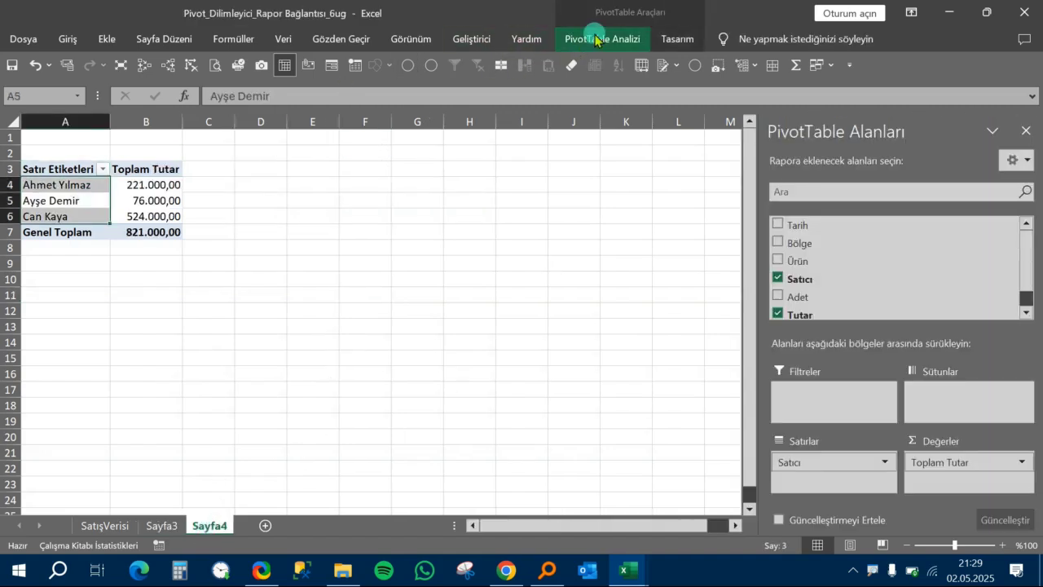
pyautogui.click(602, 38)
pyautogui.click(490, 269)
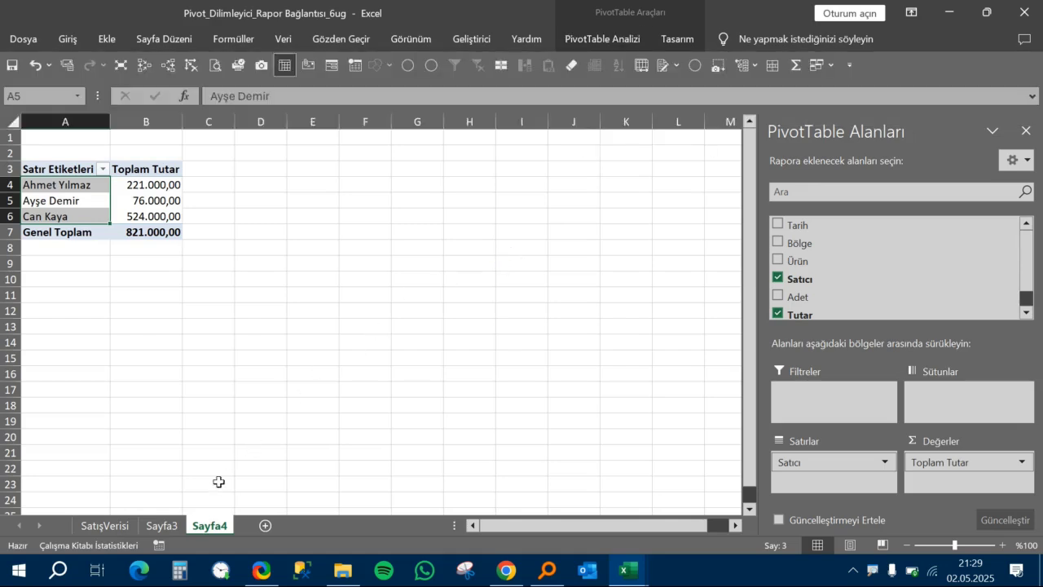
# - Connect the Bölge slicer on Sayfa3 to PivotTable4 on Sayfa4 through its report connections, keeping PivotTable3 connected
pyautogui.click(162, 526)
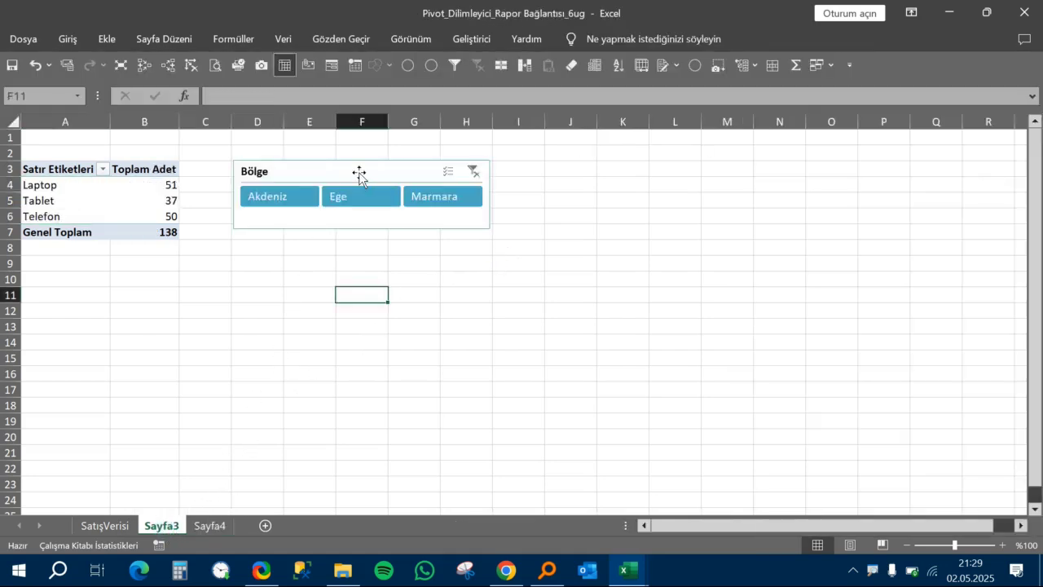
pyautogui.click(359, 173)
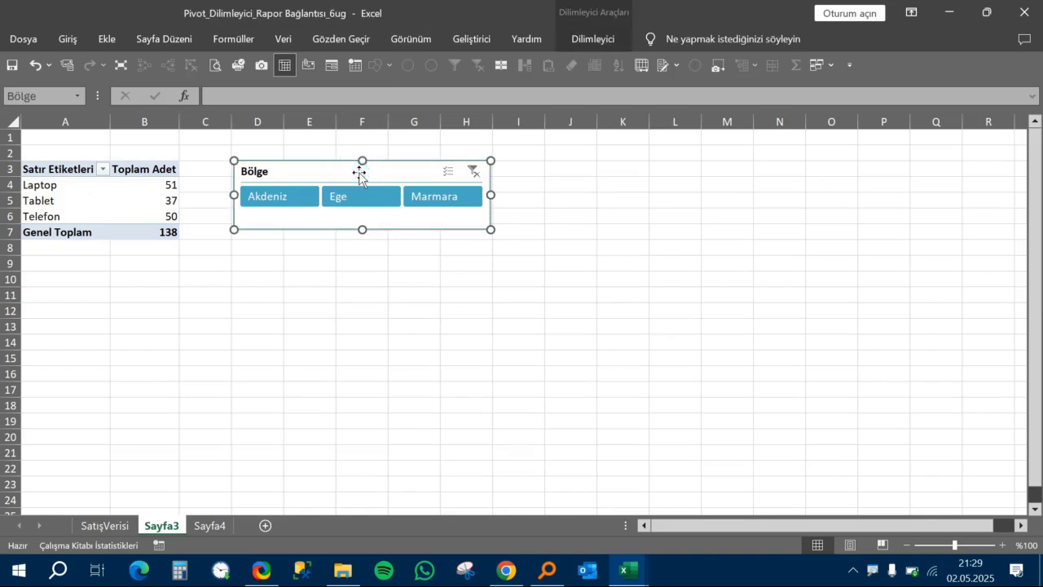
pyautogui.rightClick(361, 172)
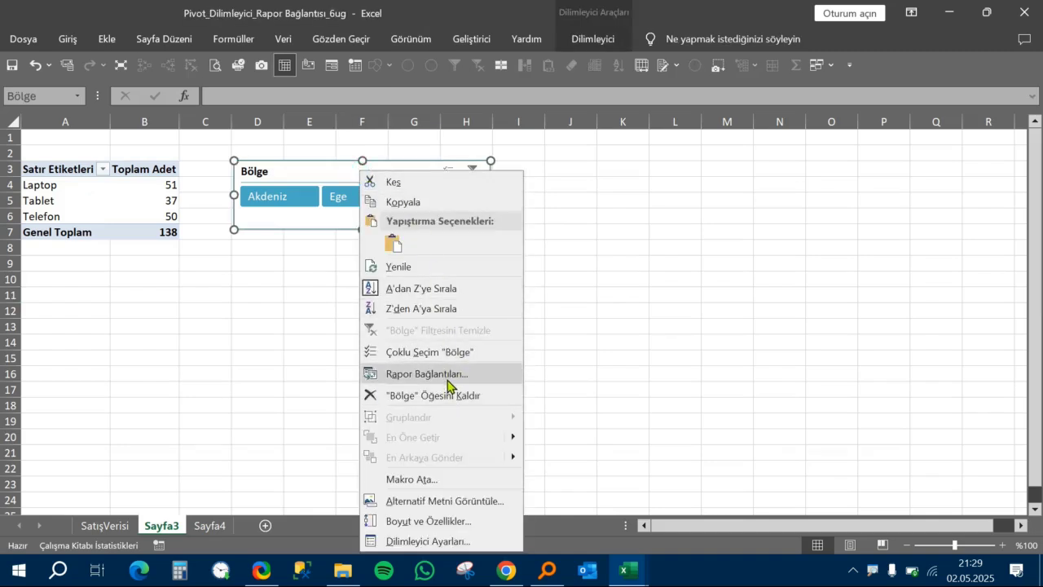
pyautogui.click(446, 376)
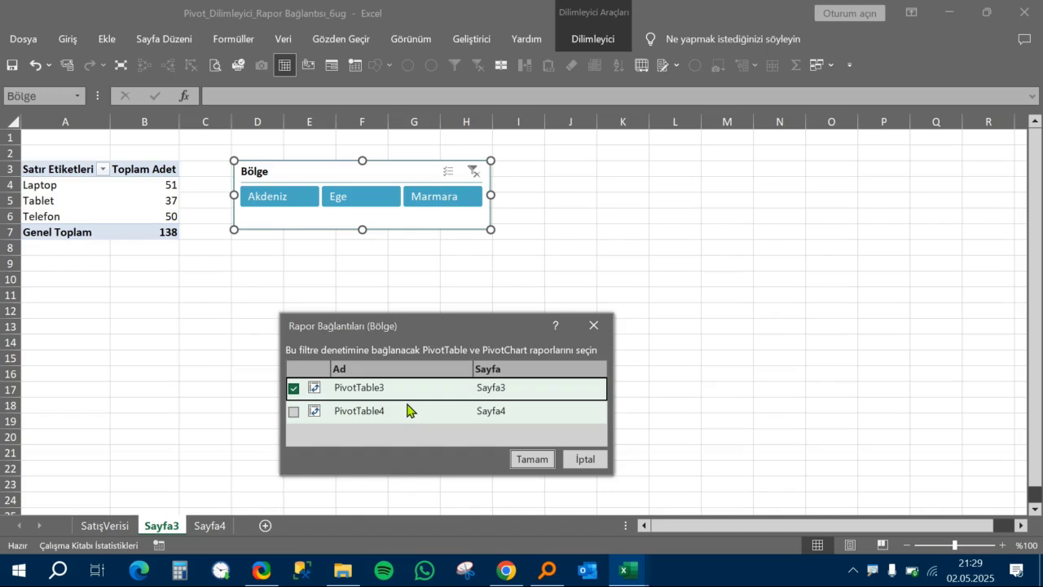
pyautogui.click(294, 412)
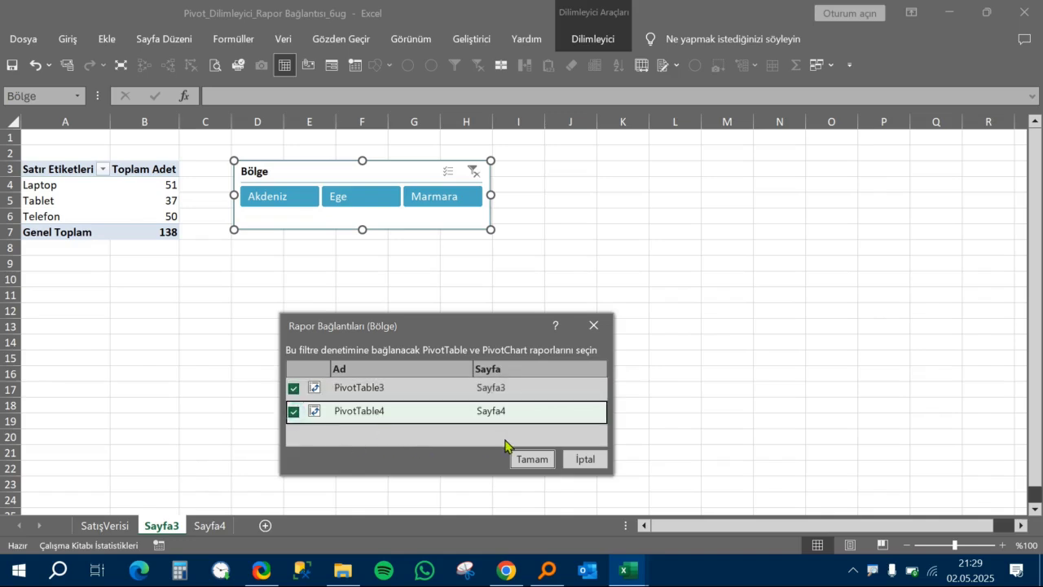
pyautogui.click(528, 462)
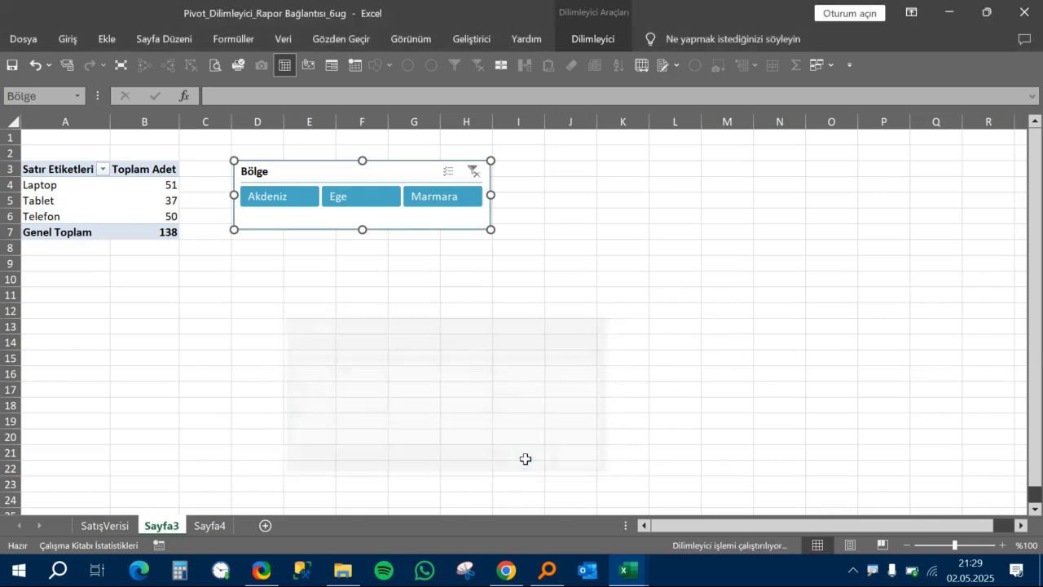
# - Filter the pivot tables to Akdeniz with the Bölge slicer on Sayfa3 and check the seller totals on Sayfa4
pyautogui.click(218, 526)
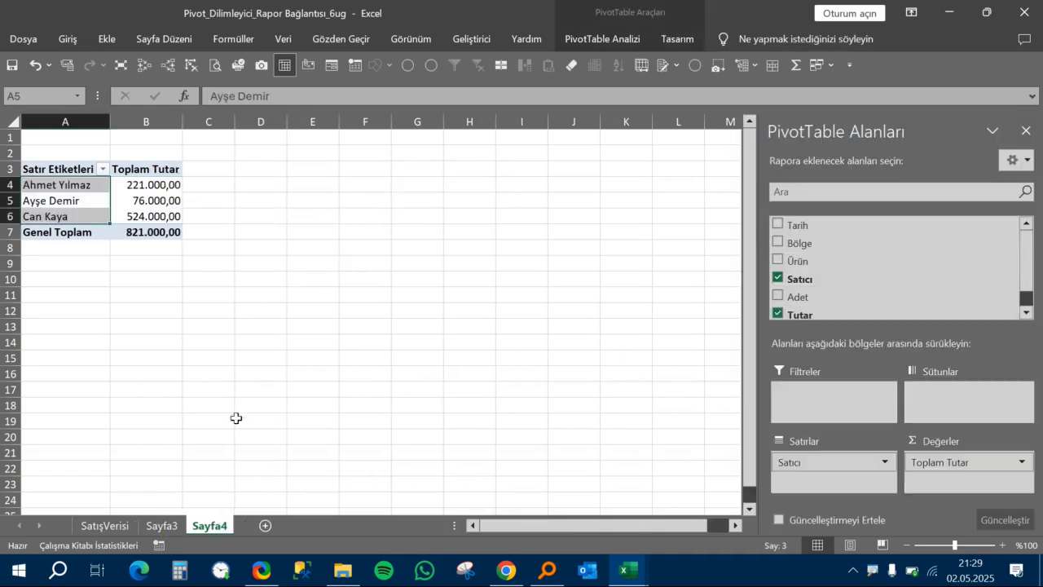
pyautogui.click(167, 525)
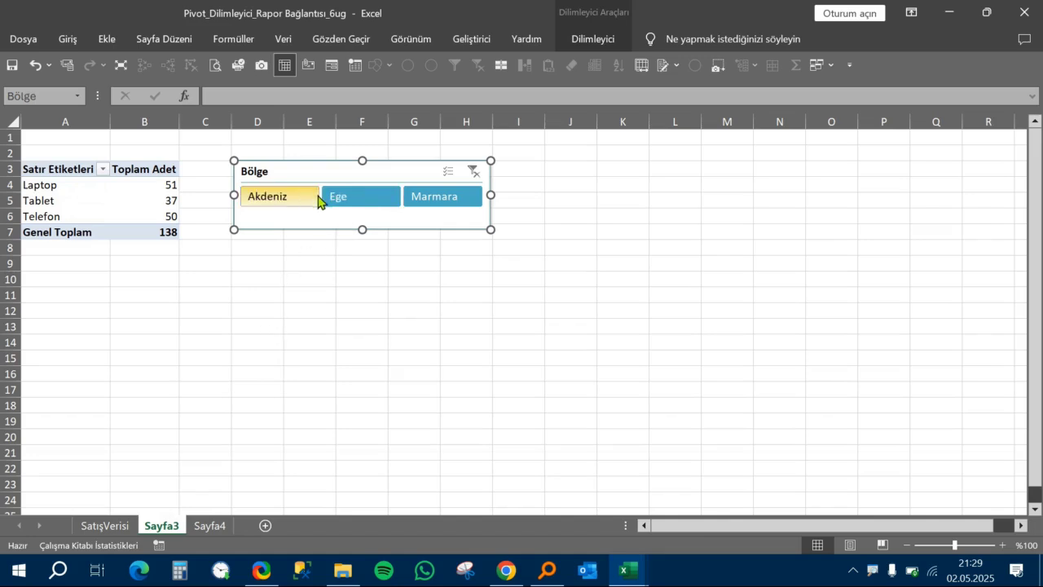
pyautogui.click(220, 525)
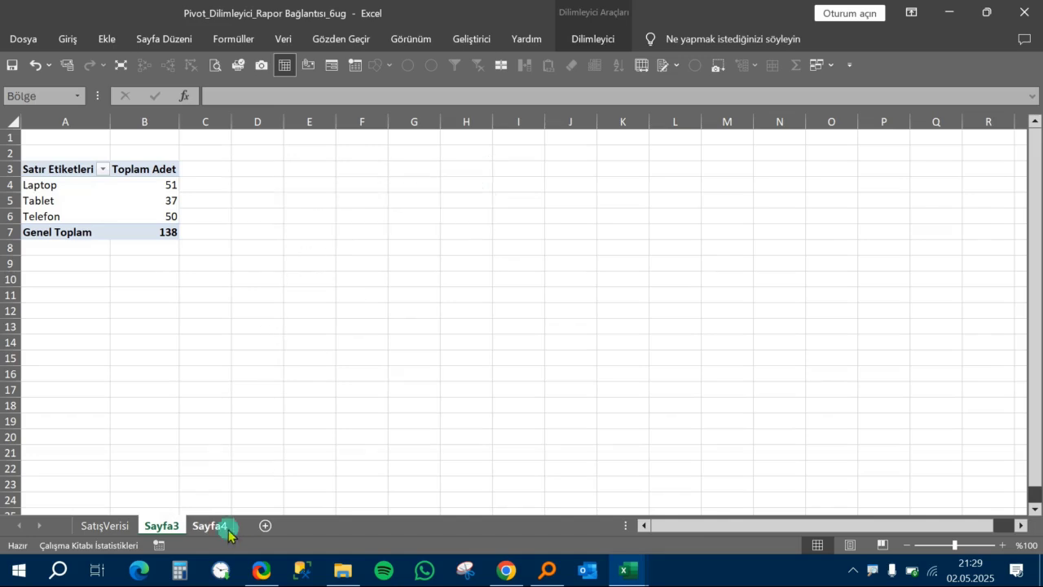
pyautogui.click(160, 525)
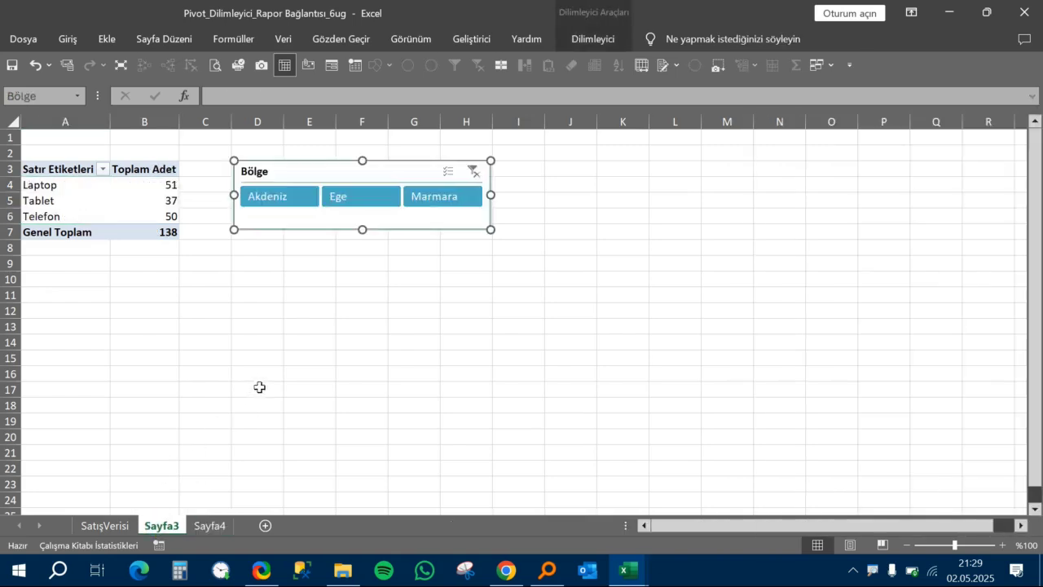
pyautogui.click(255, 309)
pyautogui.click(295, 209)
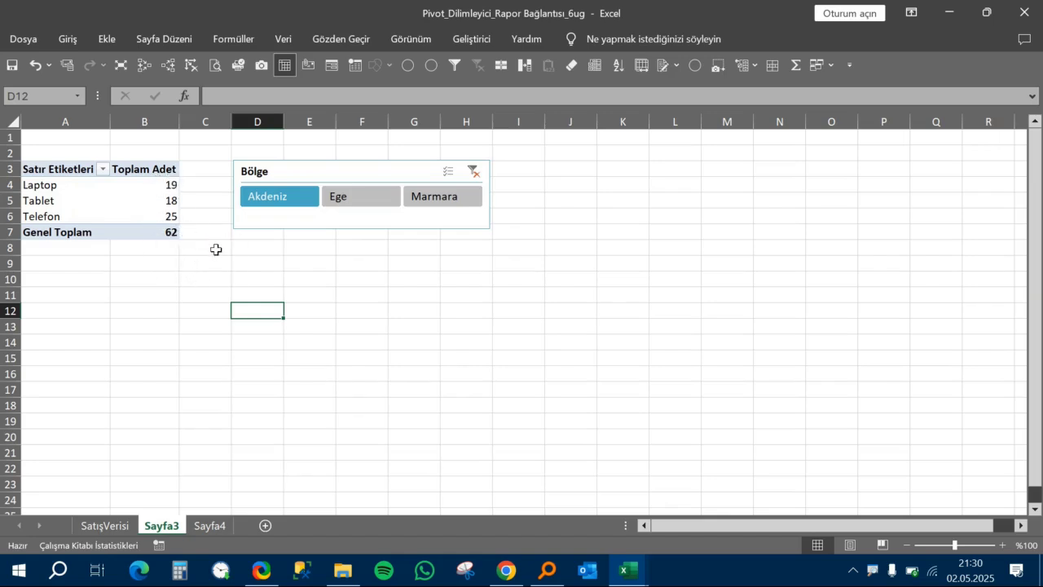
pyautogui.click(220, 526)
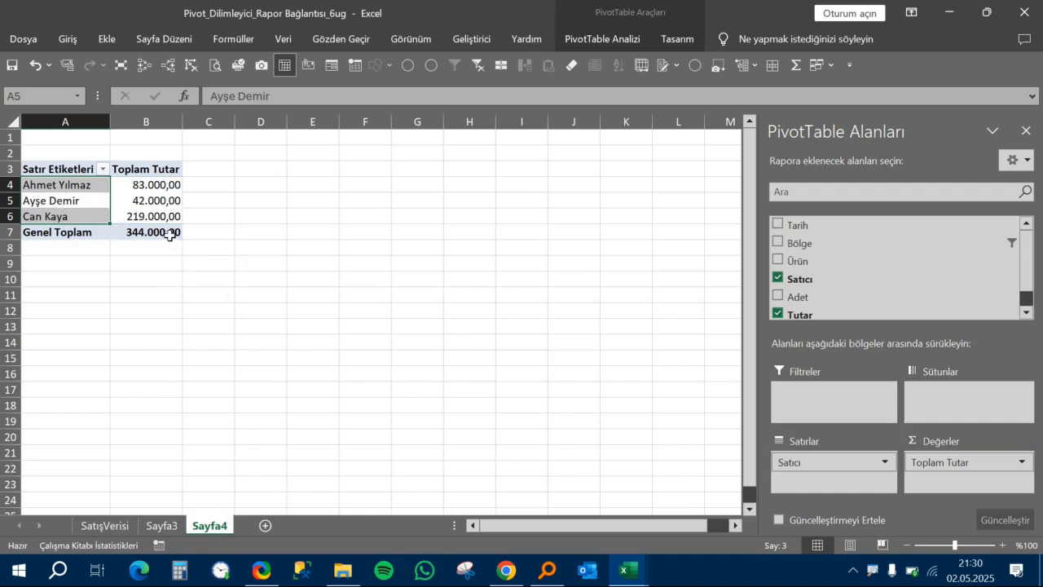
# - Filter the SatışVerisi table's Bölge column to Akdeniz and compare the sum of its Tutar values with the Sayfa4 pivot table
pyautogui.click(105, 525)
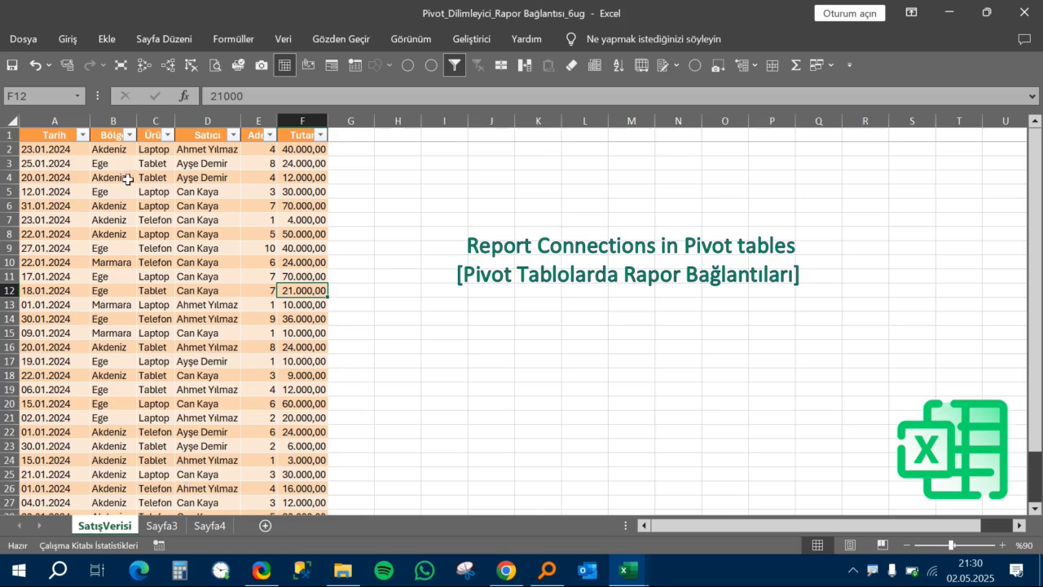
pyautogui.click(130, 147)
pyautogui.click(129, 134)
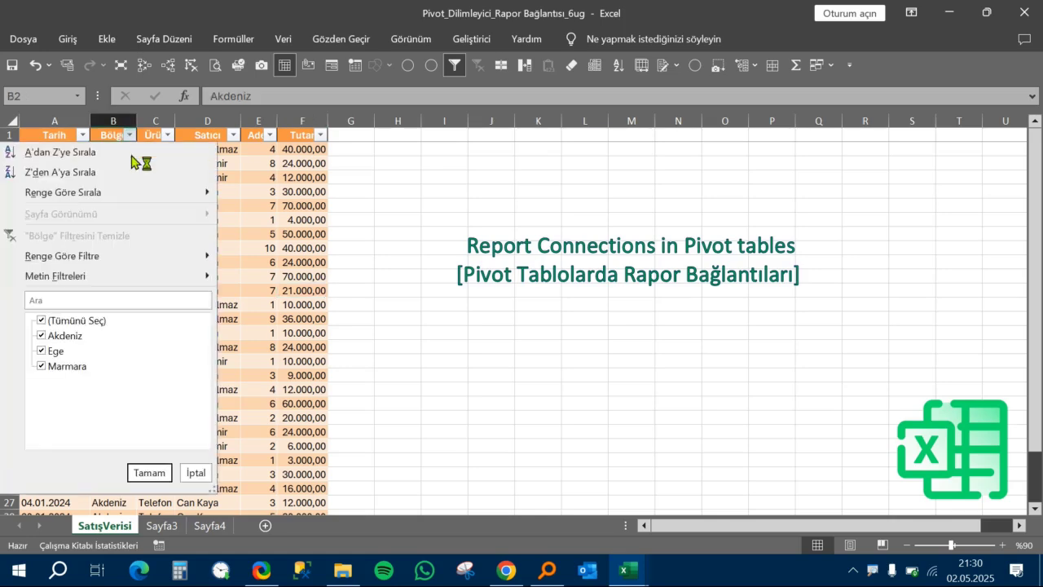
pyautogui.click(77, 320)
pyautogui.click(69, 335)
pyautogui.click(148, 474)
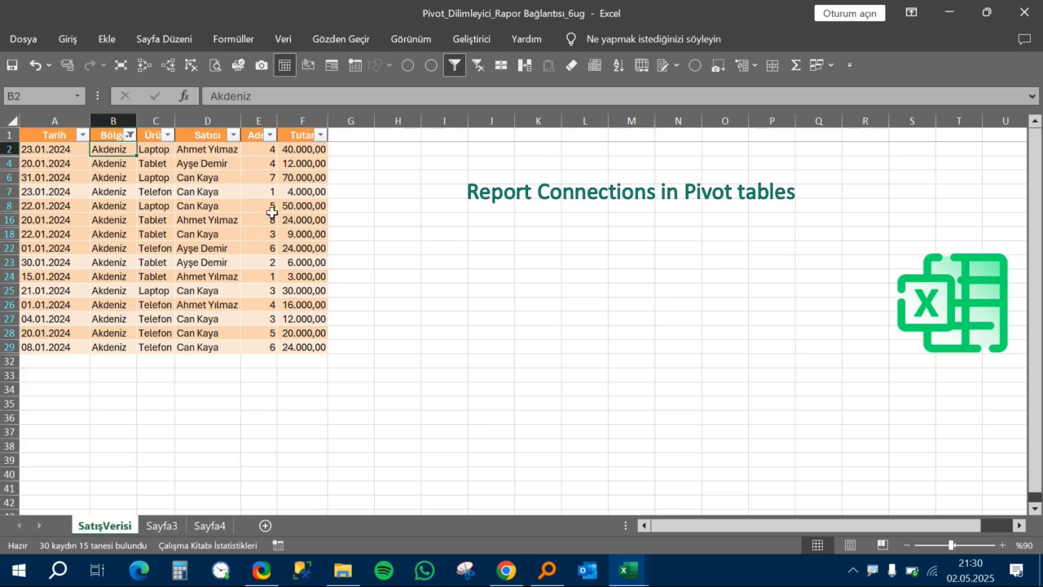
pyautogui.moveTo(305, 149); pyautogui.dragTo(308, 345)
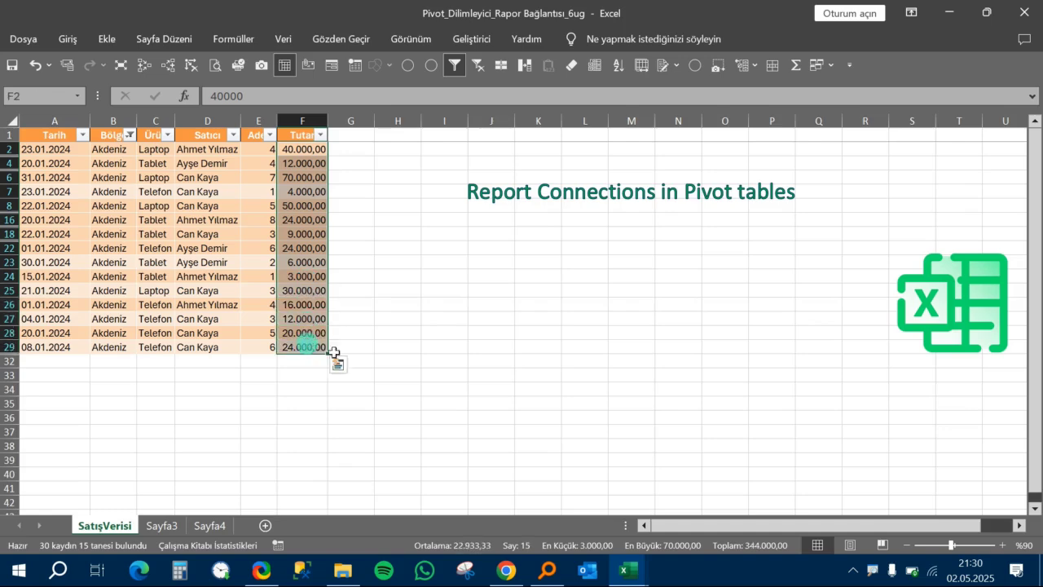
pyautogui.click(210, 526)
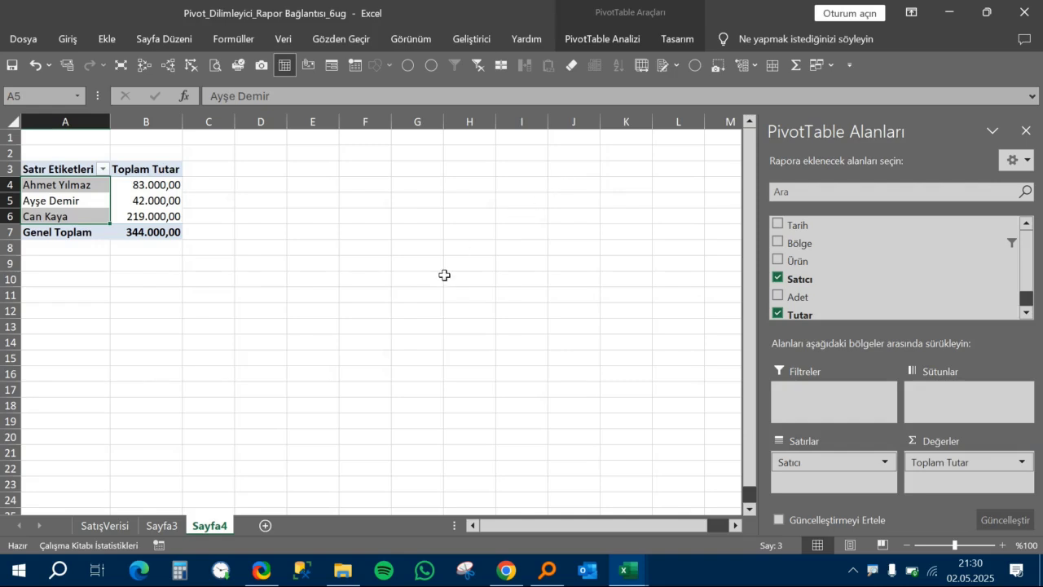
# - Look at where the Bölge slicer on Sayfa3 offers its report connections, and review the connected pivot table on Sayfa4
pyautogui.click(161, 525)
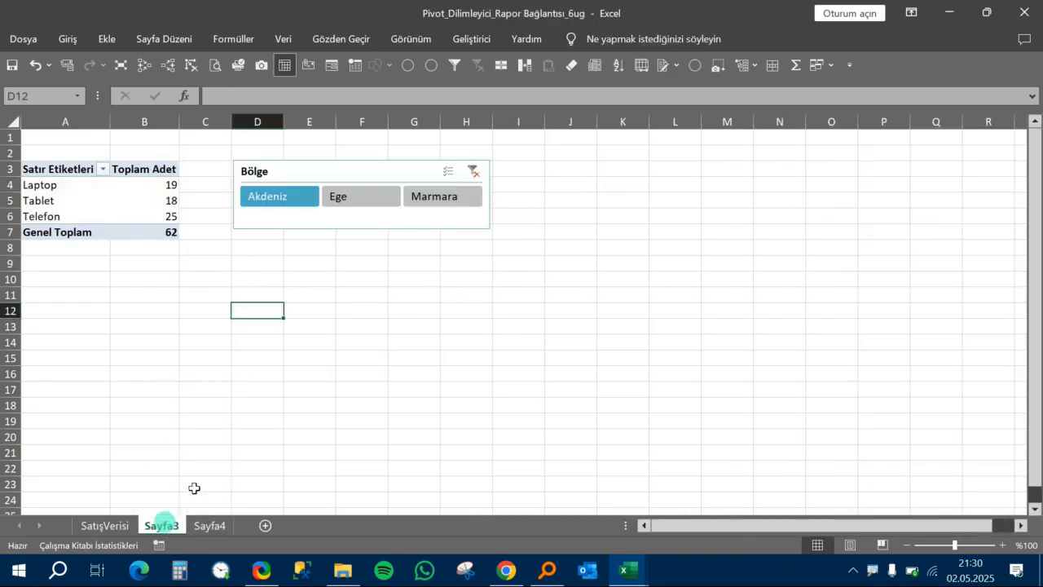
pyautogui.click(352, 170)
pyautogui.rightClick(353, 170)
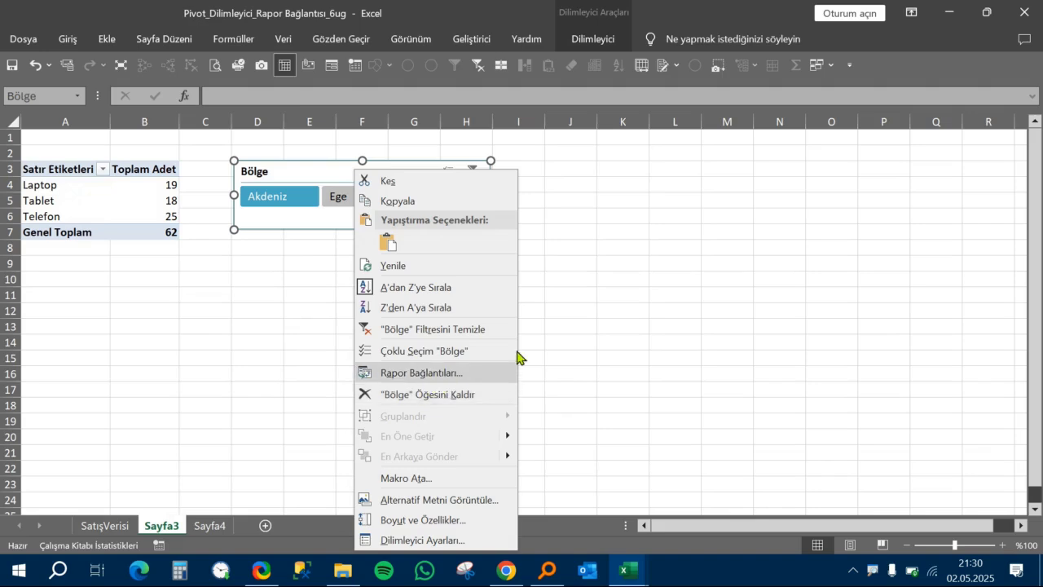
pyautogui.press('Escape')
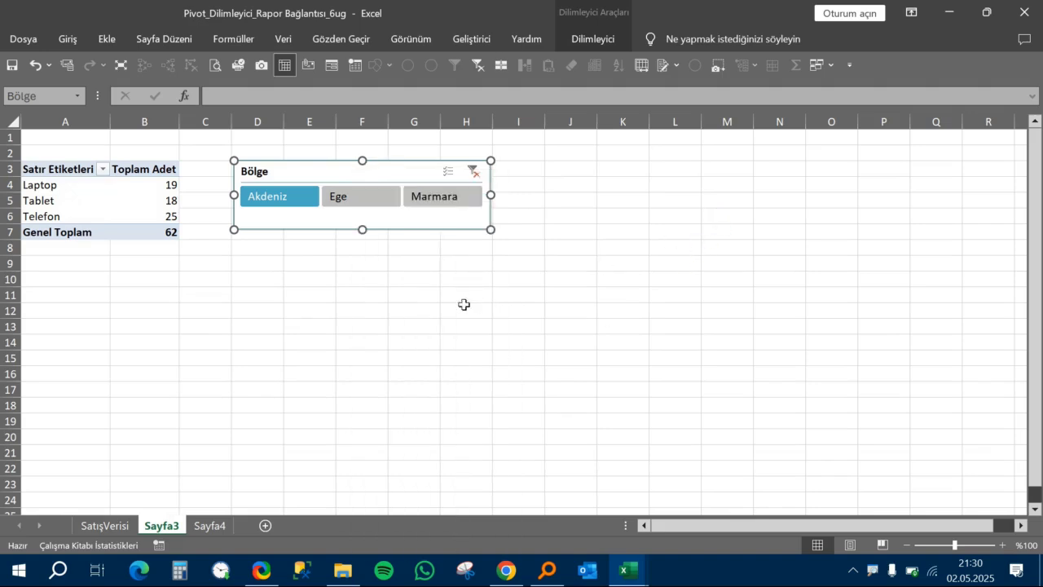
pyautogui.click(209, 525)
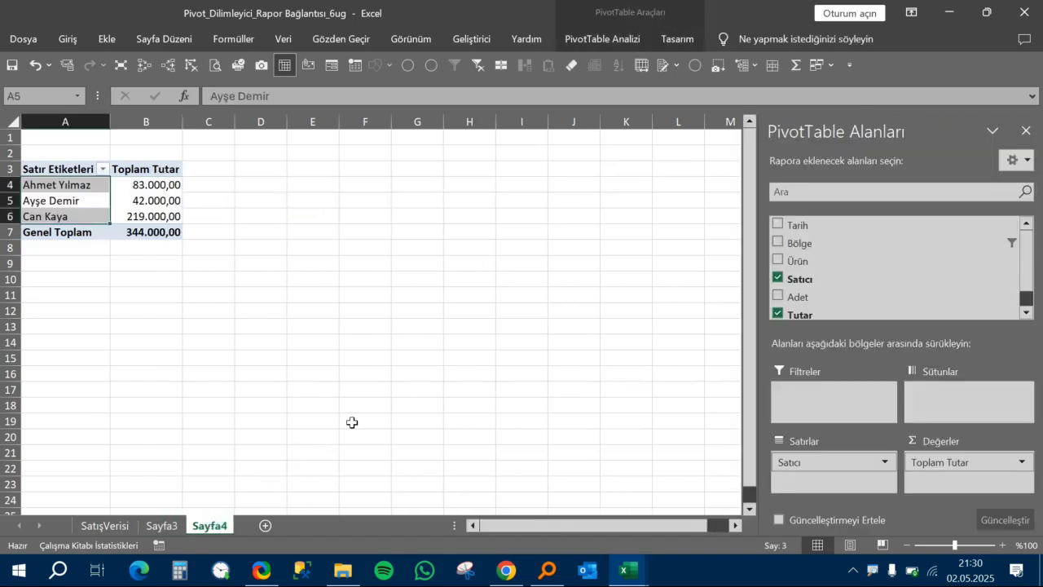
# - Switch the Bölge slicer on Sayfa3 to Marmara and check the seller totals in the Sayfa4 pivot table
pyautogui.click(151, 527)
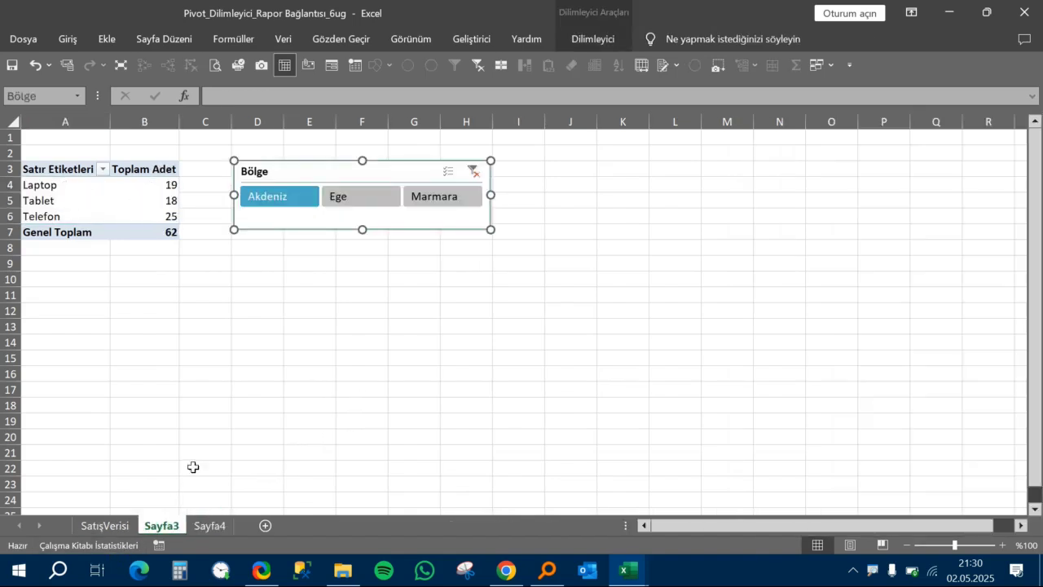
pyautogui.click(420, 204)
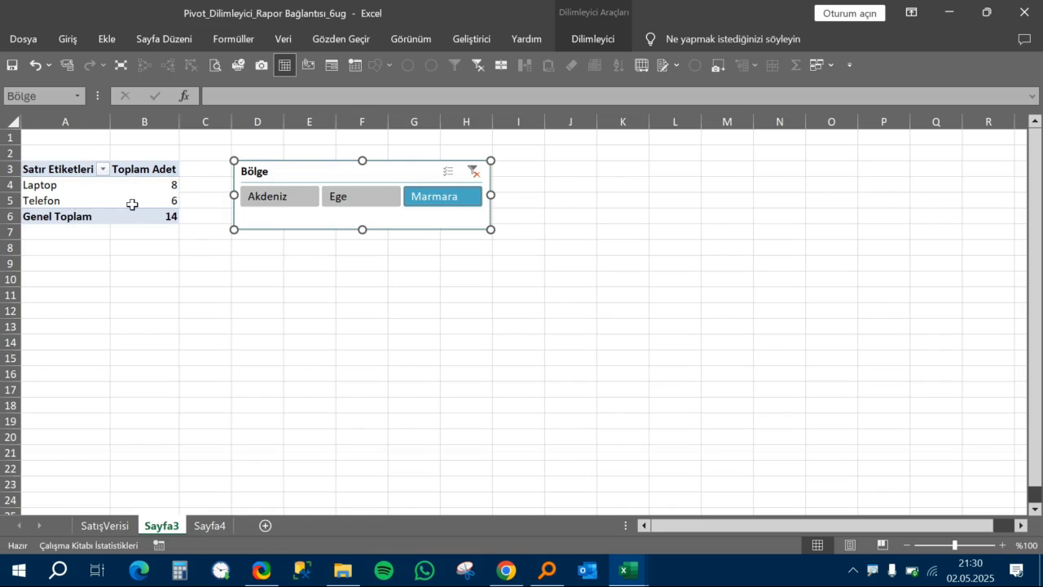
pyautogui.click(210, 525)
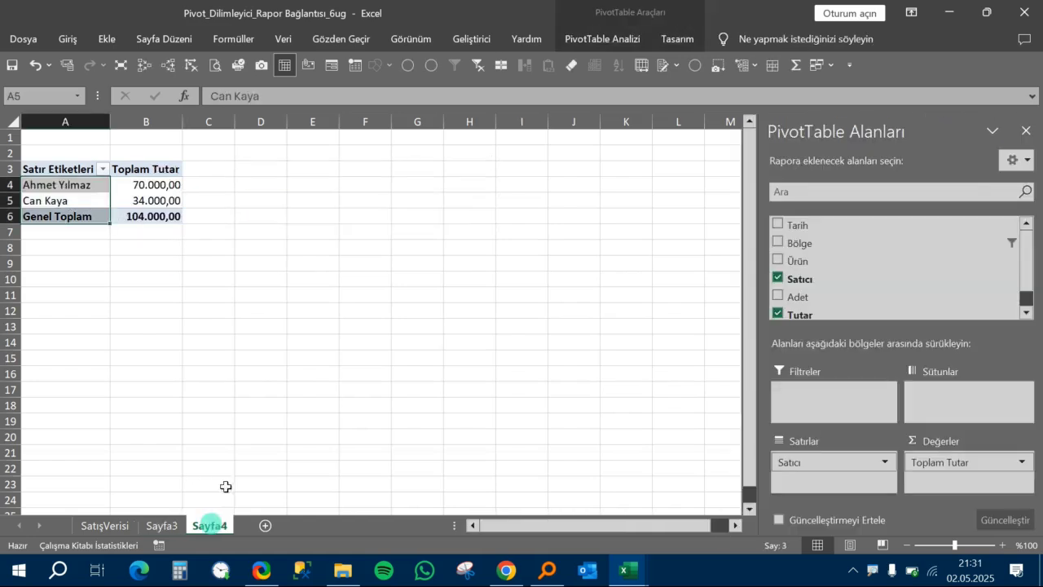
pyautogui.click(240, 232)
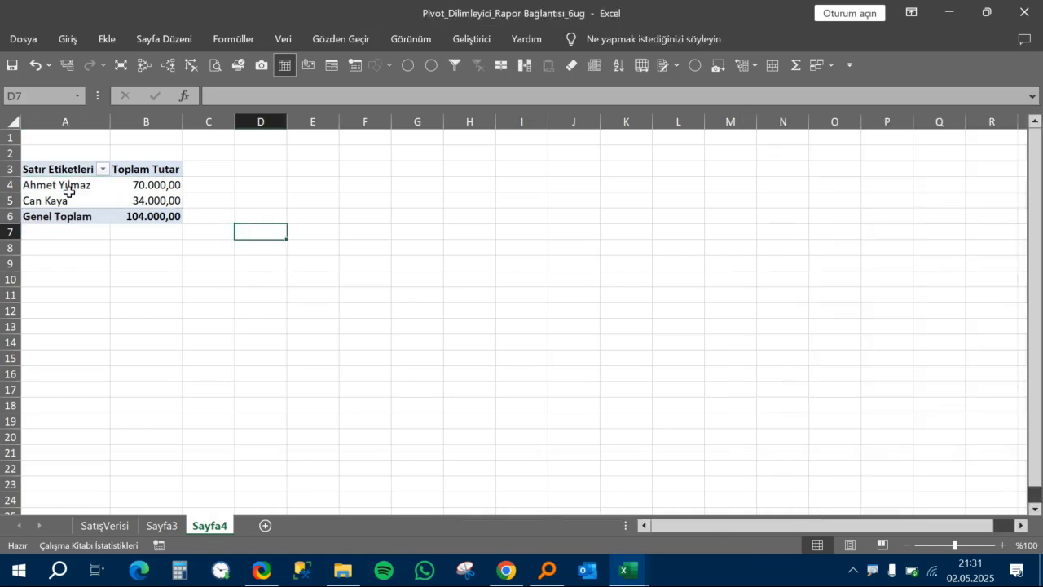
# - Replace the Bölge filter on the SatışVerisi table with Marmara and check the sums of the visible Tutar and Adet values
pyautogui.click(118, 525)
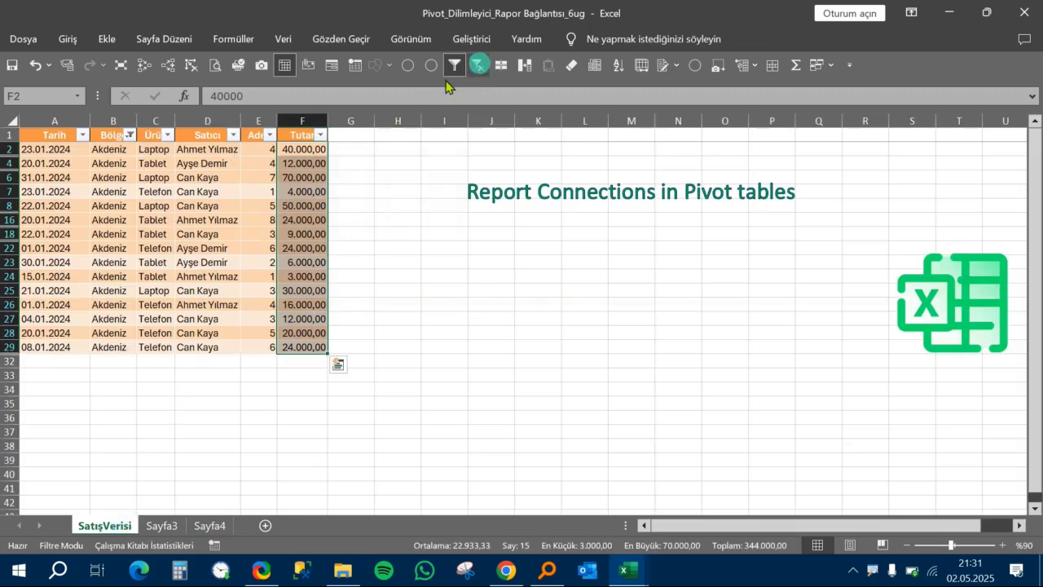
pyautogui.click(478, 64)
pyautogui.click(131, 135)
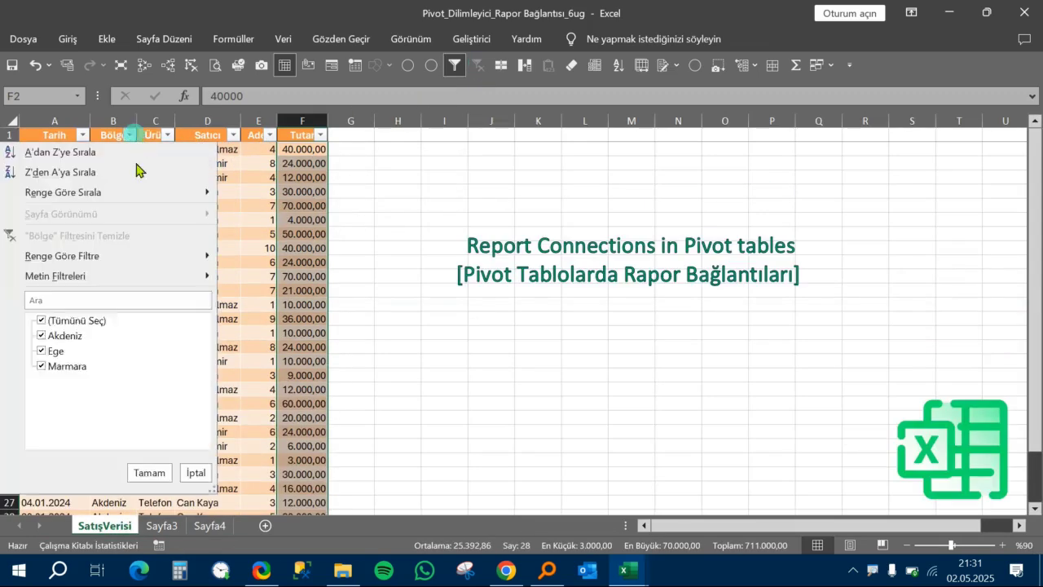
pyautogui.click(93, 321)
pyautogui.click(79, 366)
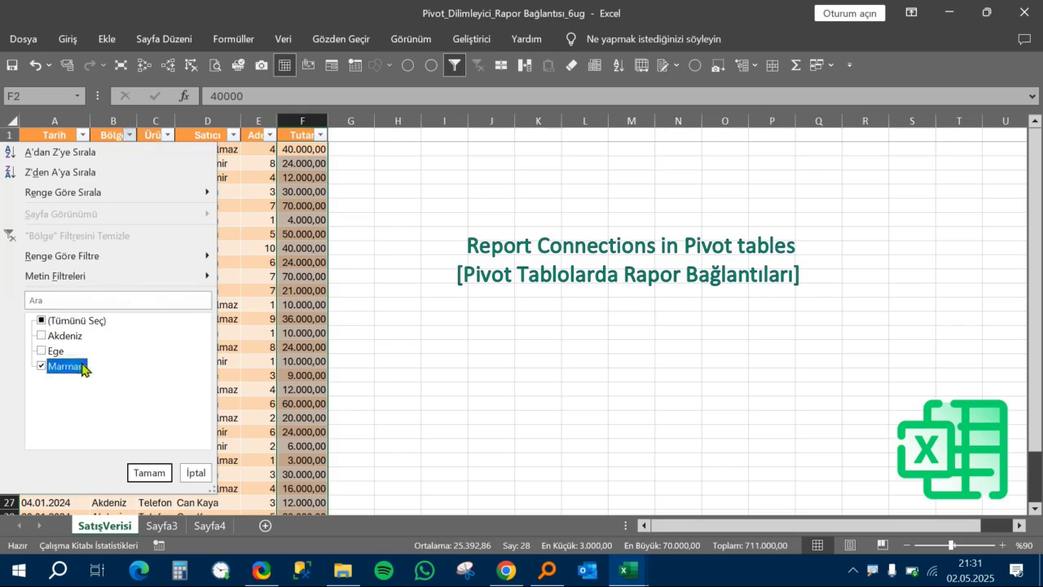
pyautogui.click(147, 473)
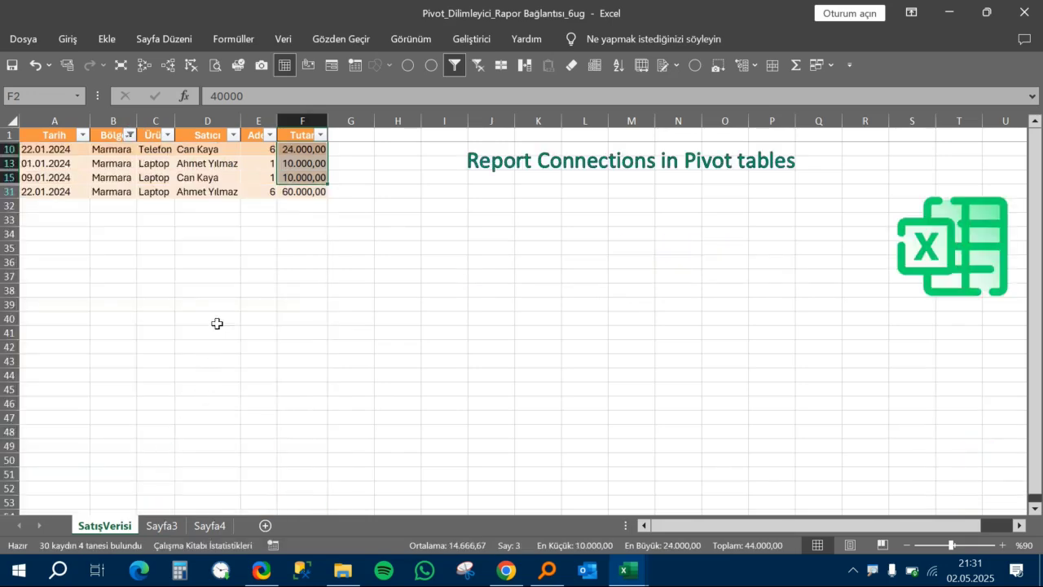
pyautogui.moveTo(307, 150); pyautogui.dragTo(311, 194)
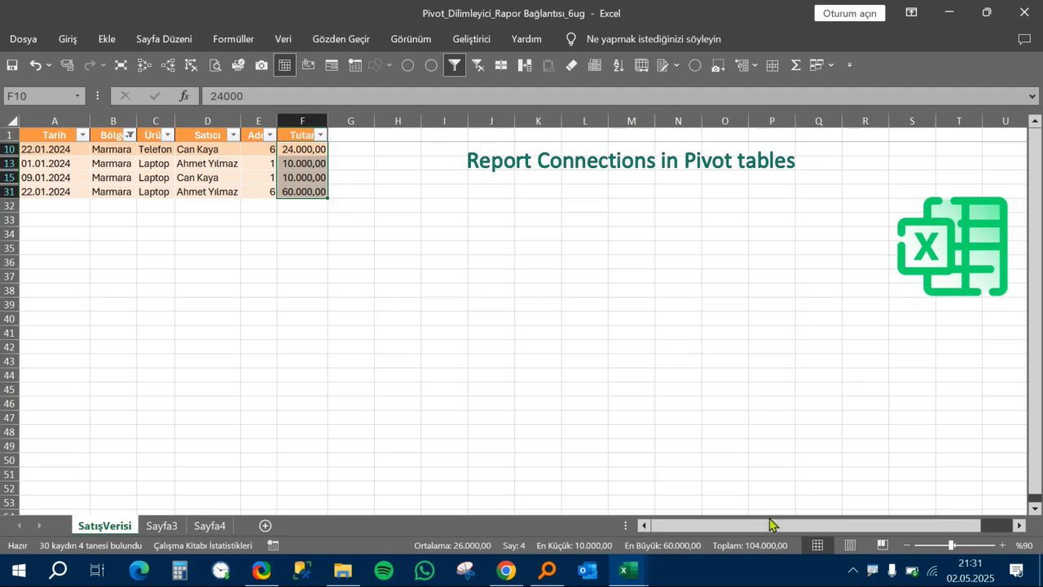
pyautogui.moveTo(267, 151); pyautogui.dragTo(263, 188)
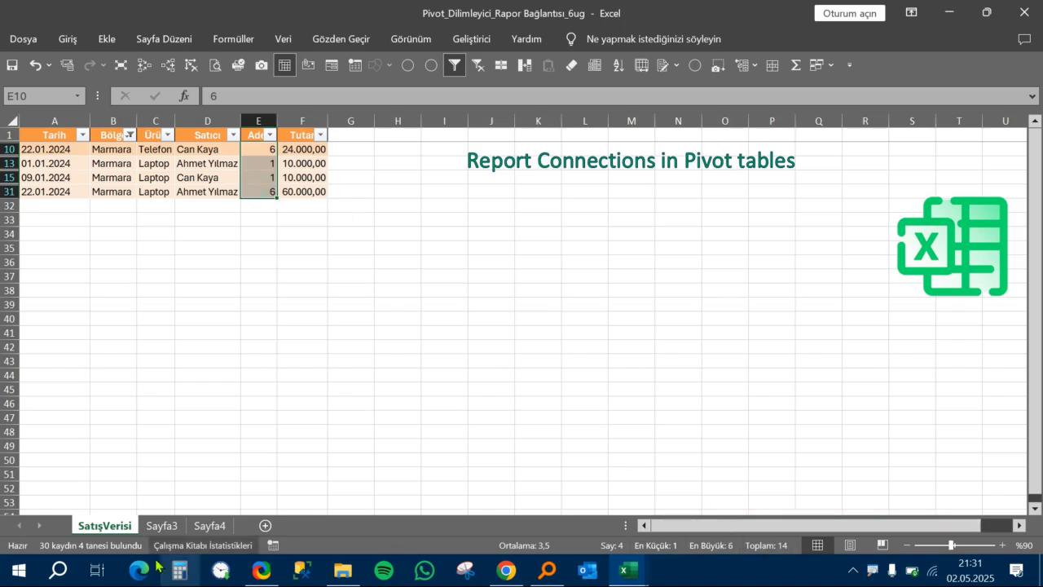
# - Compare the pivot tables on Sayfa3 and Sayfa4 with the Marmara rows on SatışVerisi, and review the Bölge slicer's report connections option
pyautogui.click(162, 526)
pyautogui.click(201, 247)
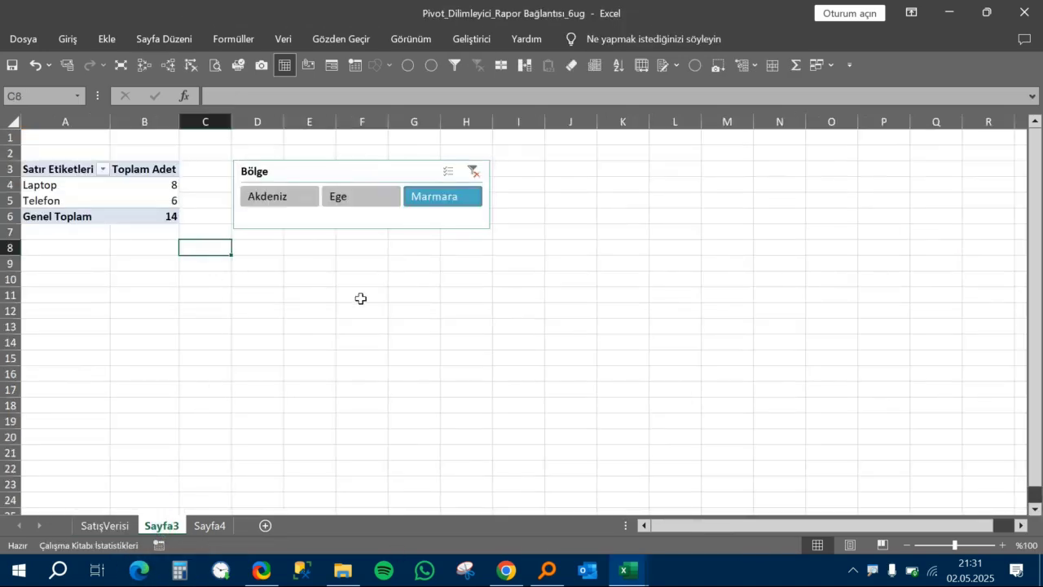
pyautogui.click(393, 336)
pyautogui.click(356, 310)
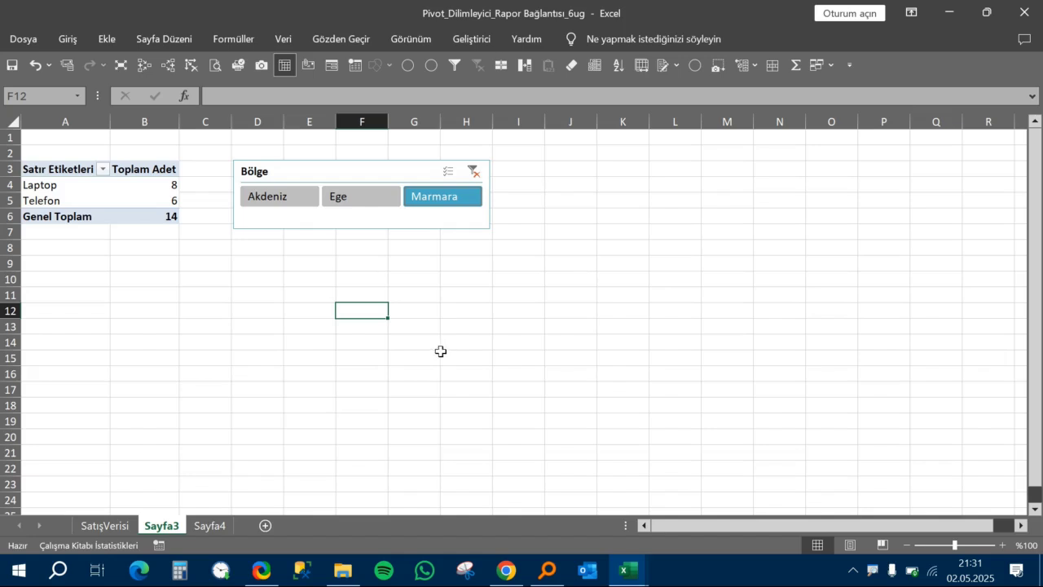
pyautogui.click(209, 525)
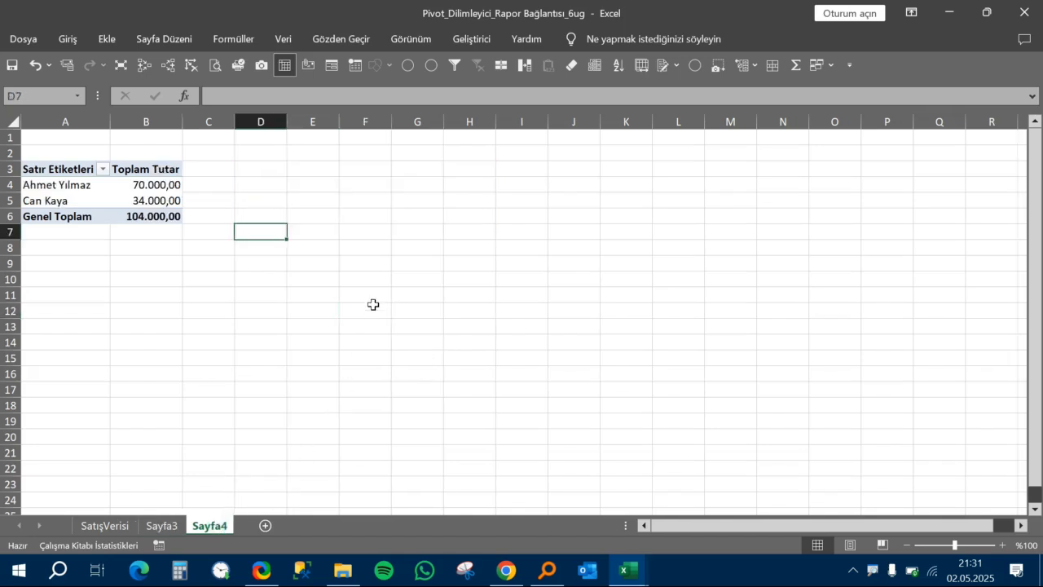
pyautogui.click(163, 526)
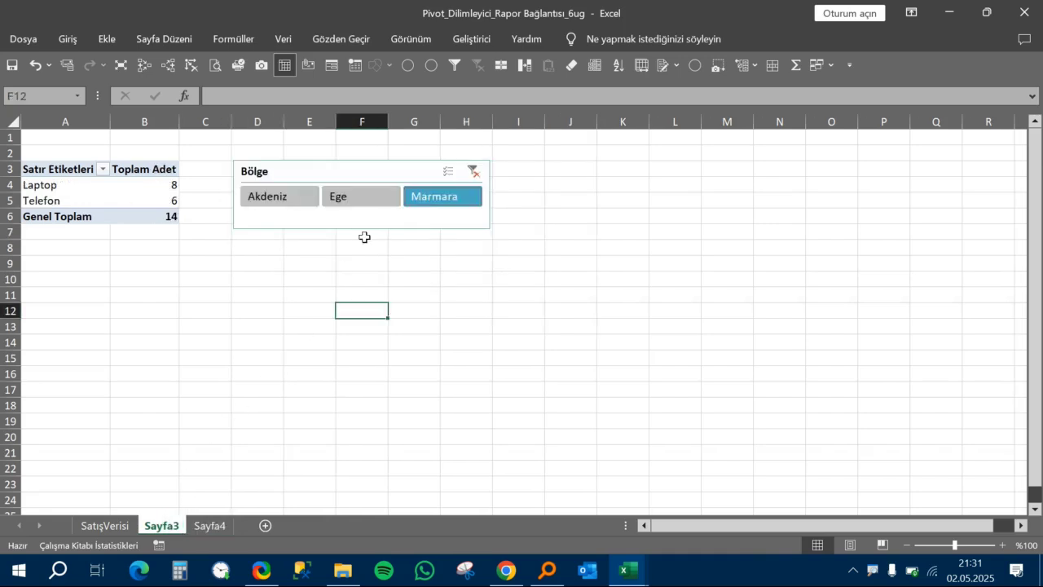
pyautogui.rightClick(376, 170)
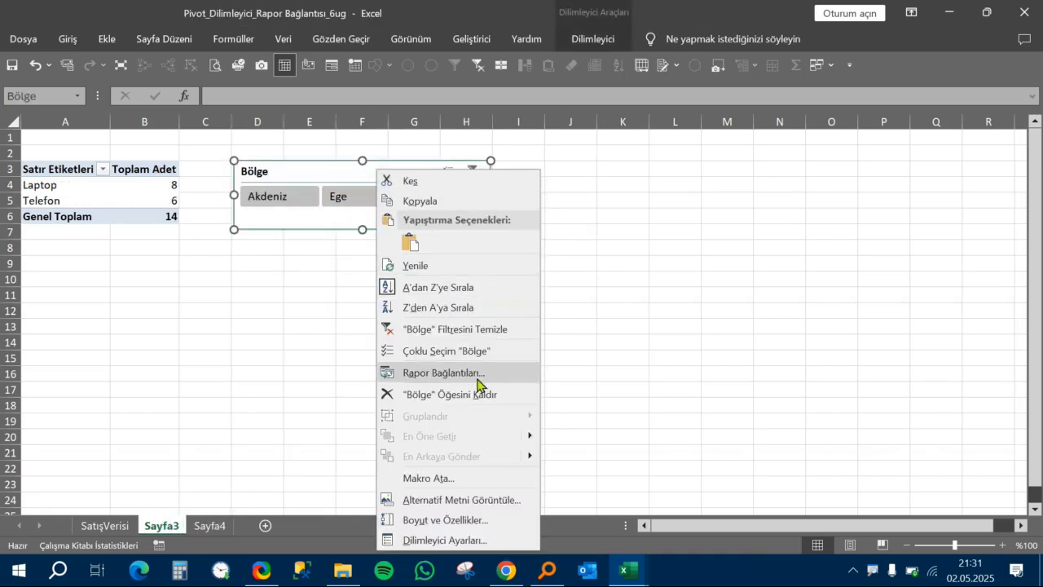
pyautogui.press('Escape')
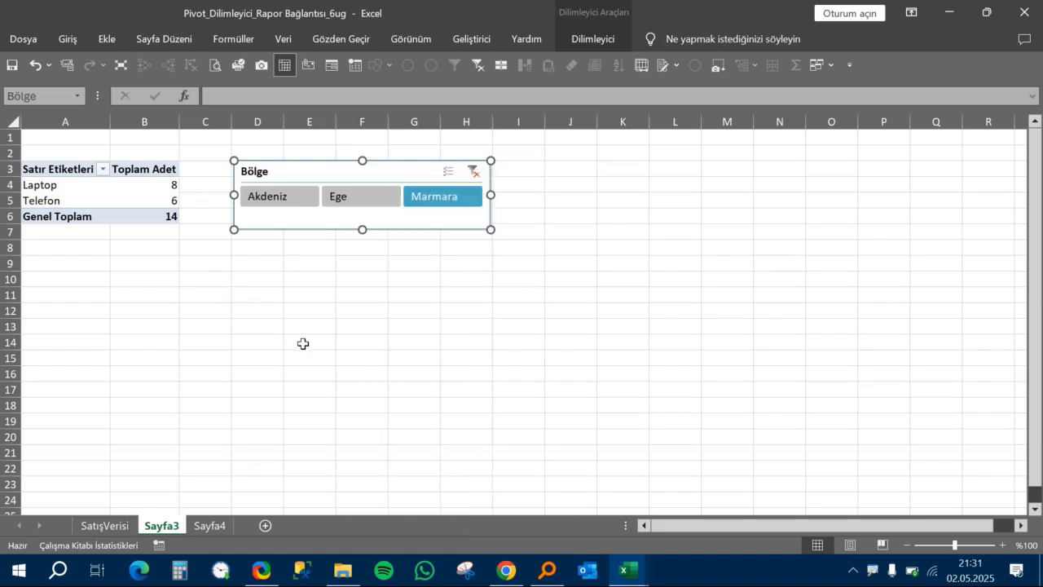
pyautogui.click(210, 526)
pyautogui.click(365, 280)
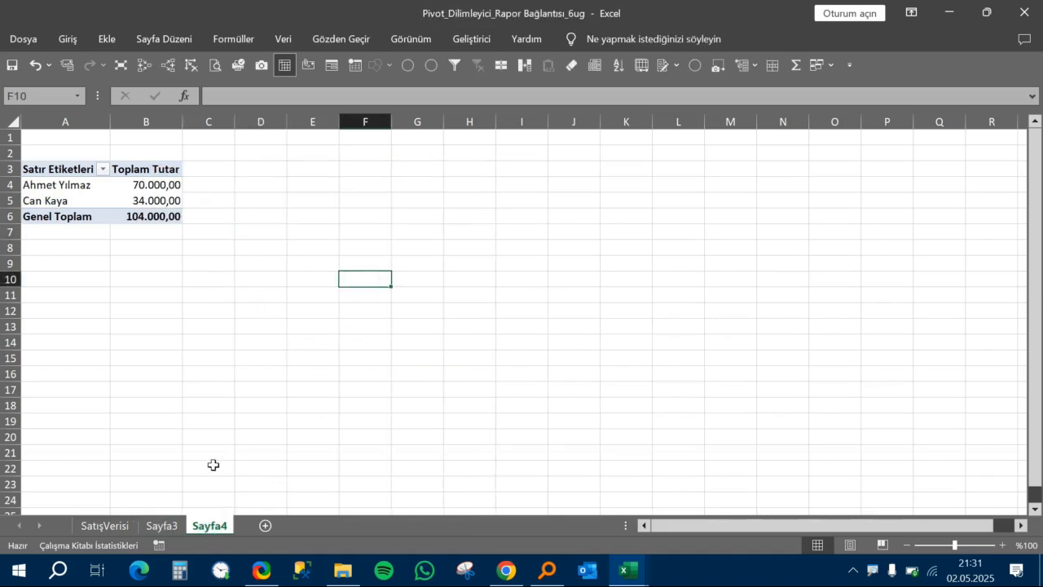
pyautogui.click(162, 526)
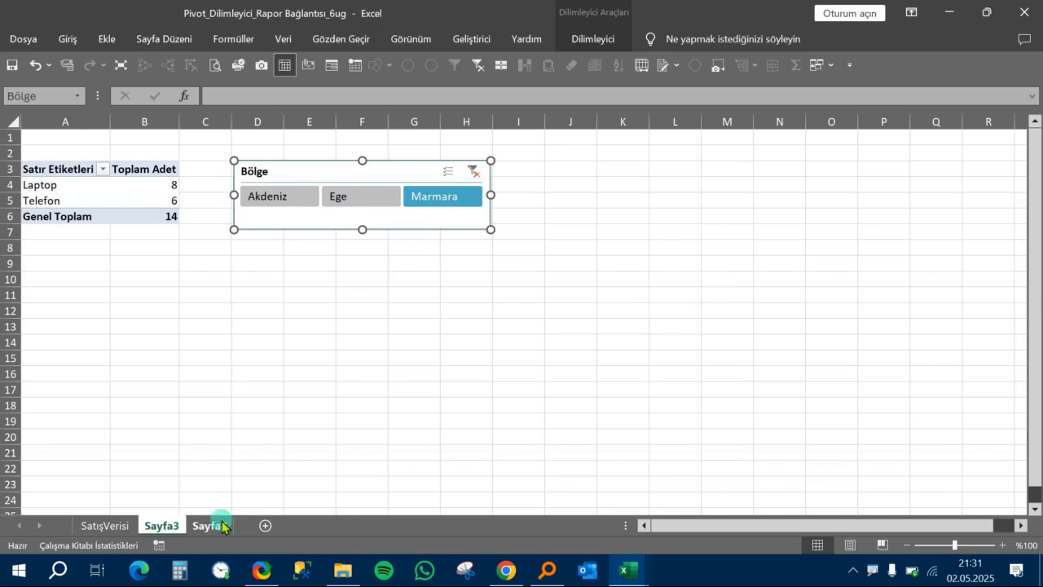
pyautogui.click(209, 526)
pyautogui.click(106, 526)
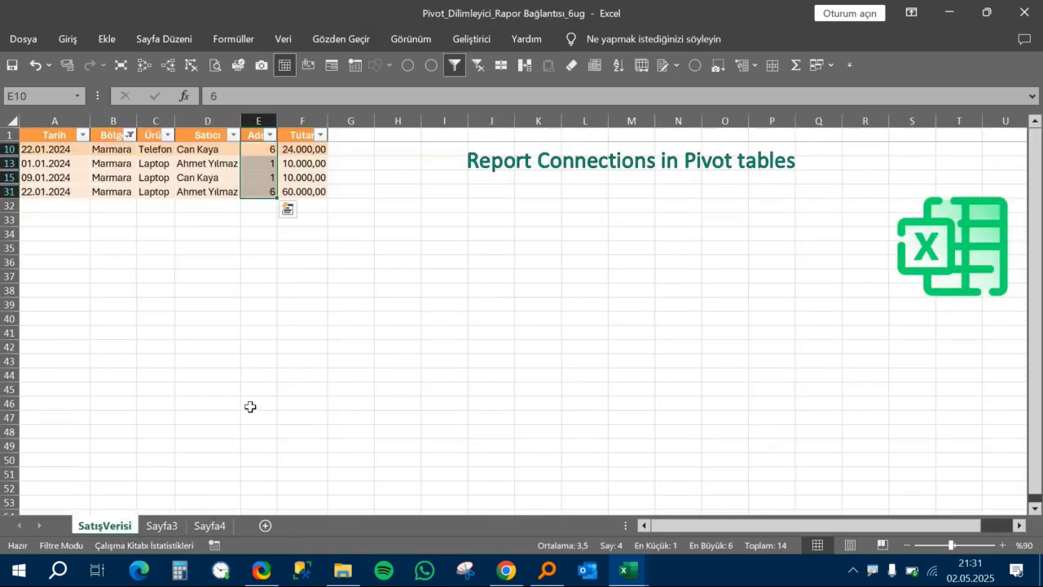
pyautogui.click(385, 330)
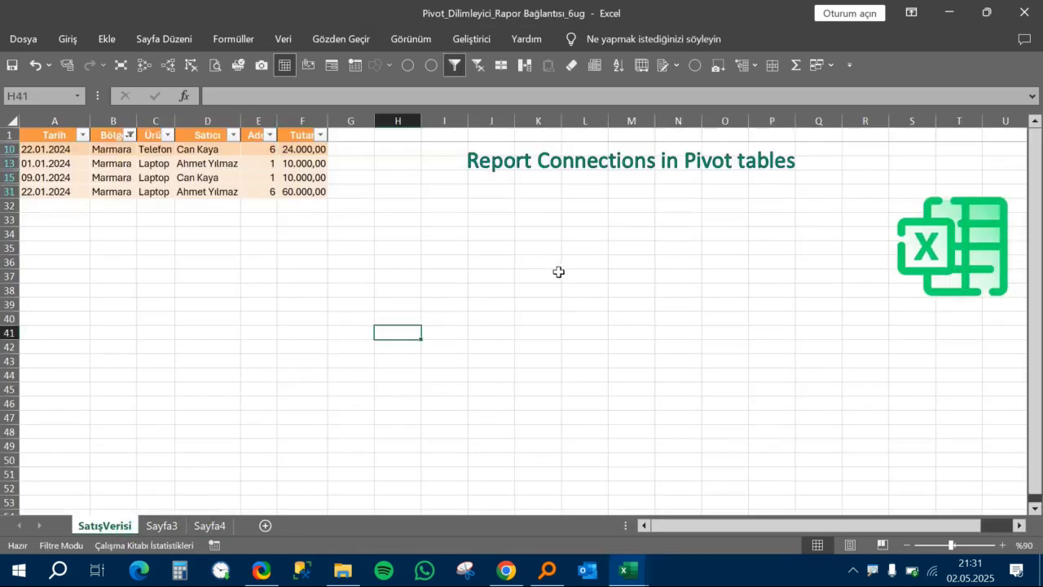